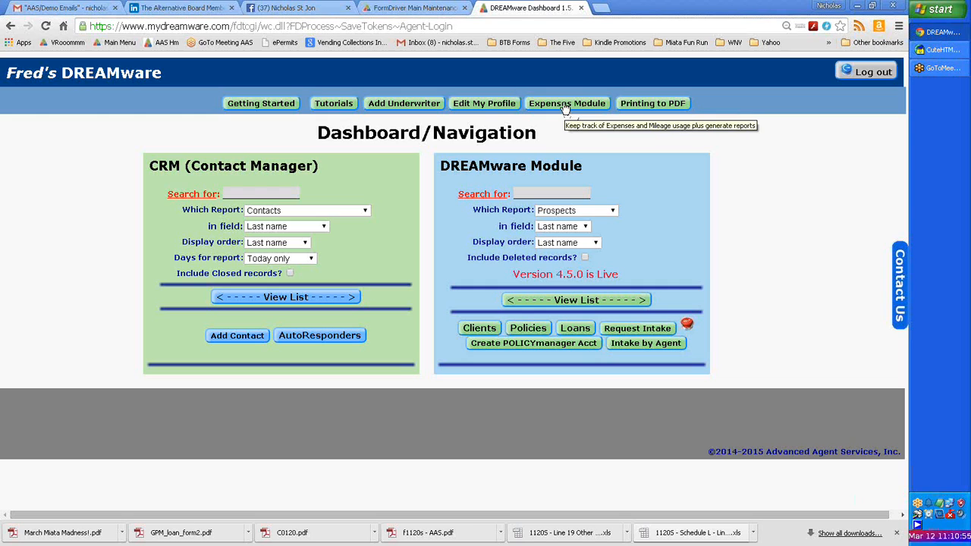
Open the Expenses Module and enter the destination "Bob's Big Boy Restaurant, Burbank" with the purpose "Luncheon" in a new record
click(565, 110)
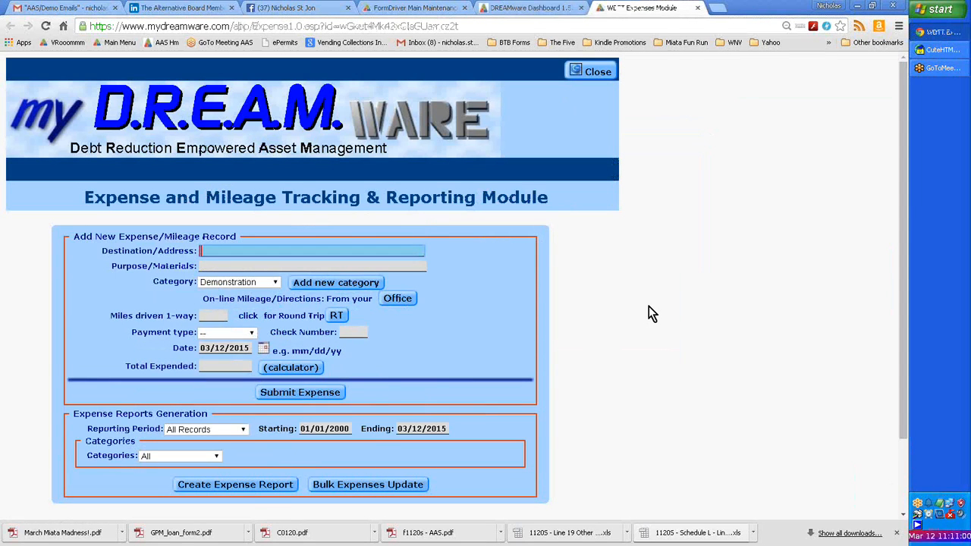
key(ctrl+plus)
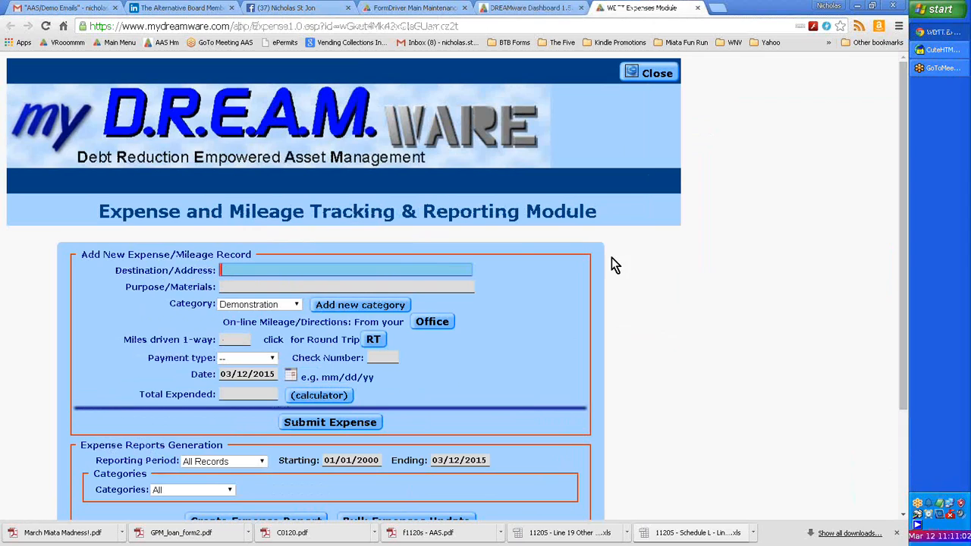
scroll(644, 332, down, 2)
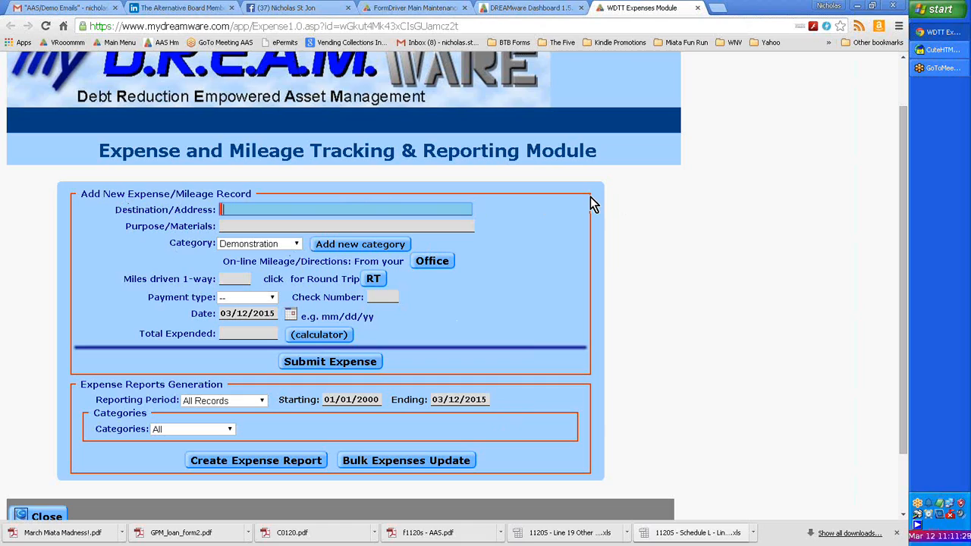
text(Bob's Big Boy Restaurant, Burbank)
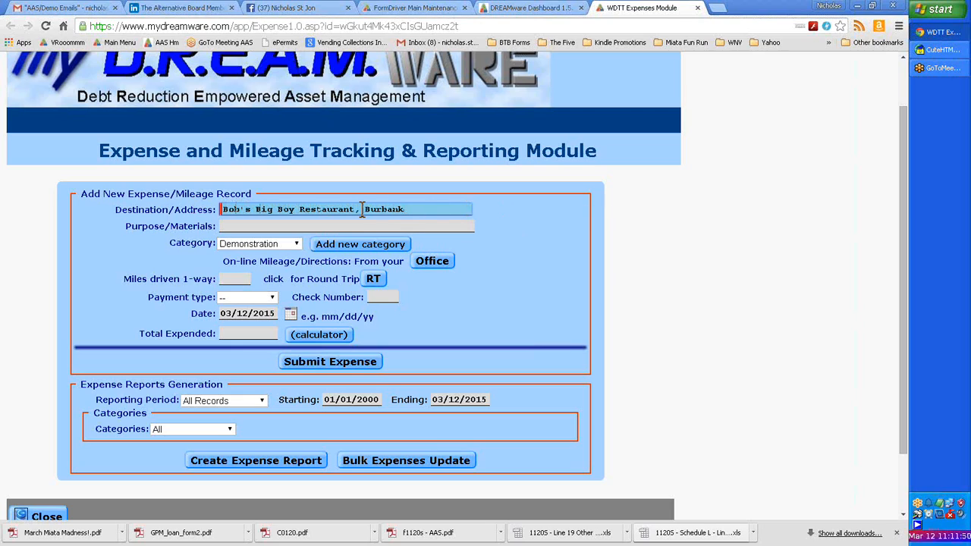
click(256, 226)
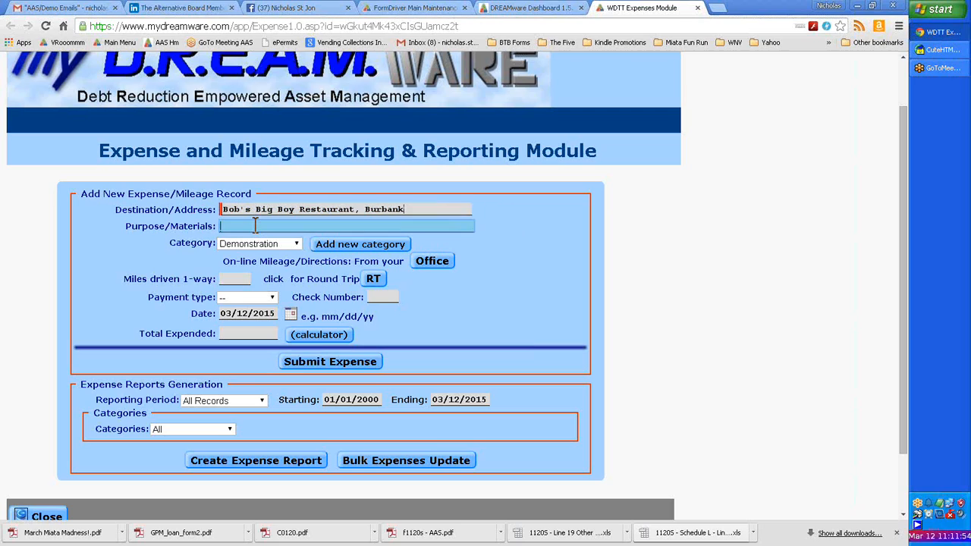
text(Luncheon)
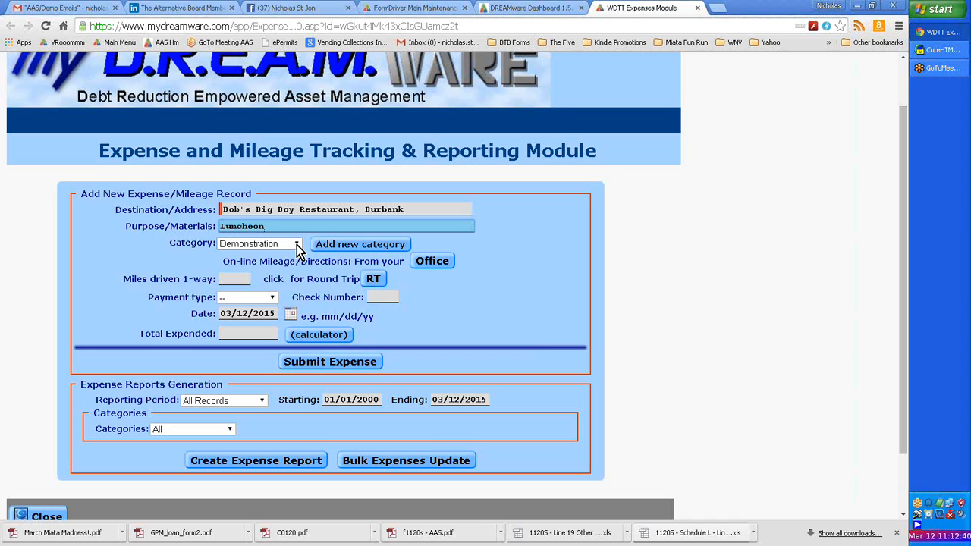
Add a new expense category named "Lunch meetings" and keep it selected for the record
click(296, 247)
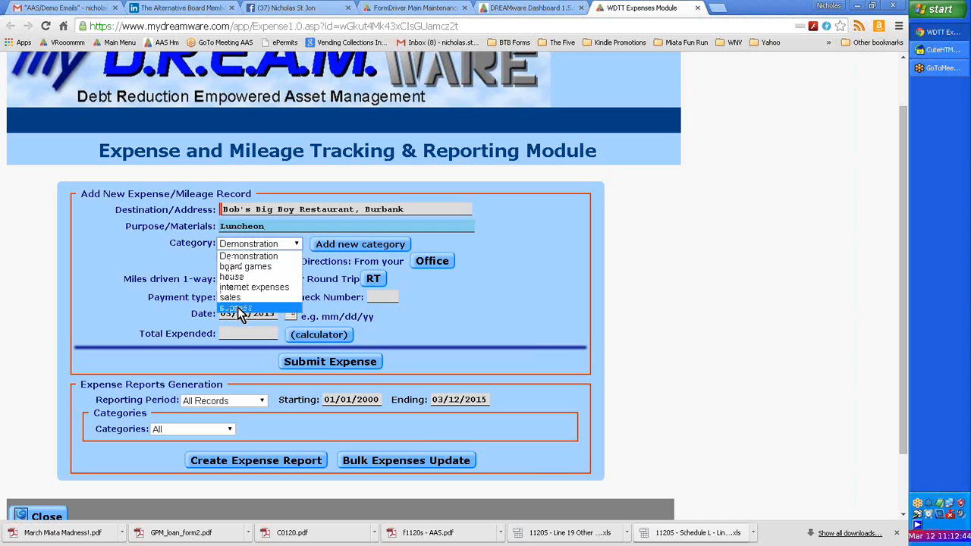
click(451, 243)
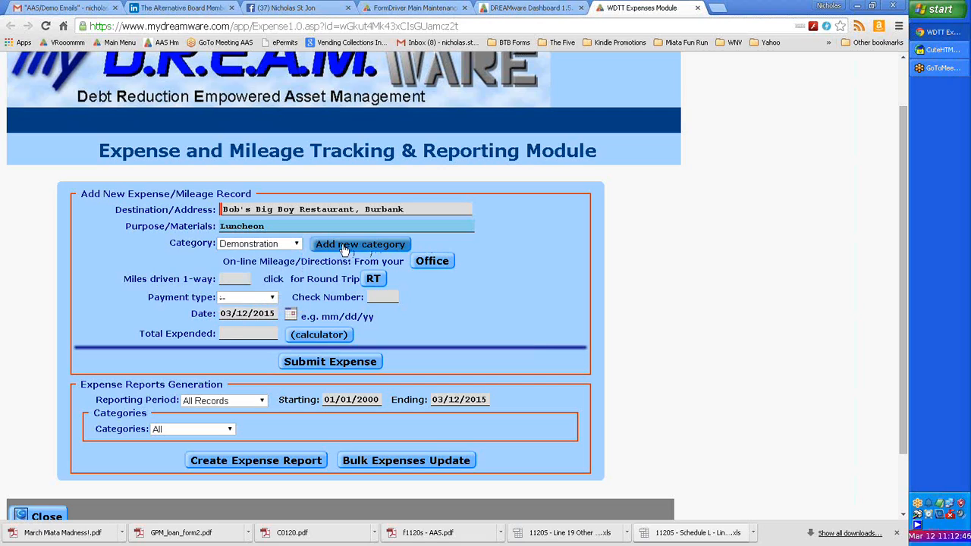
click(349, 244)
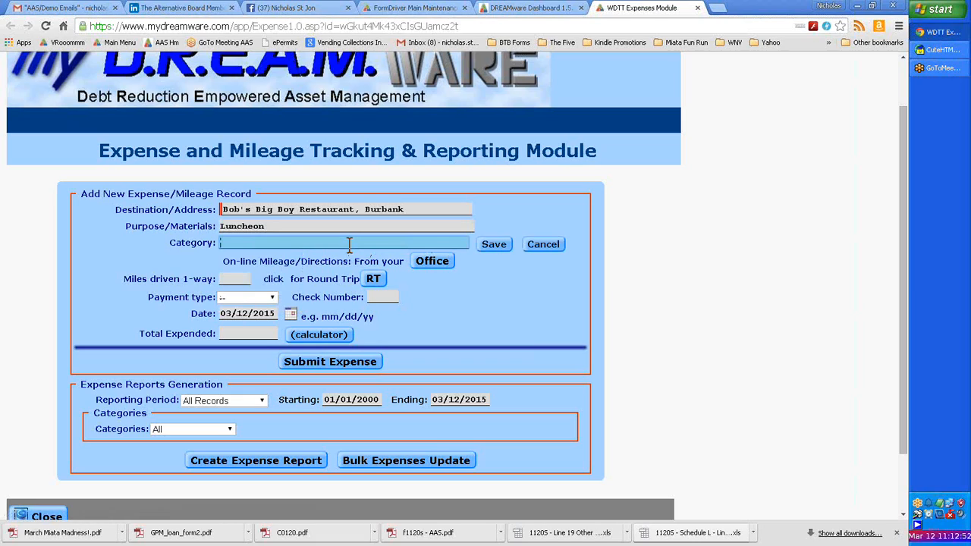
text(Lunch meetings)
click(498, 245)
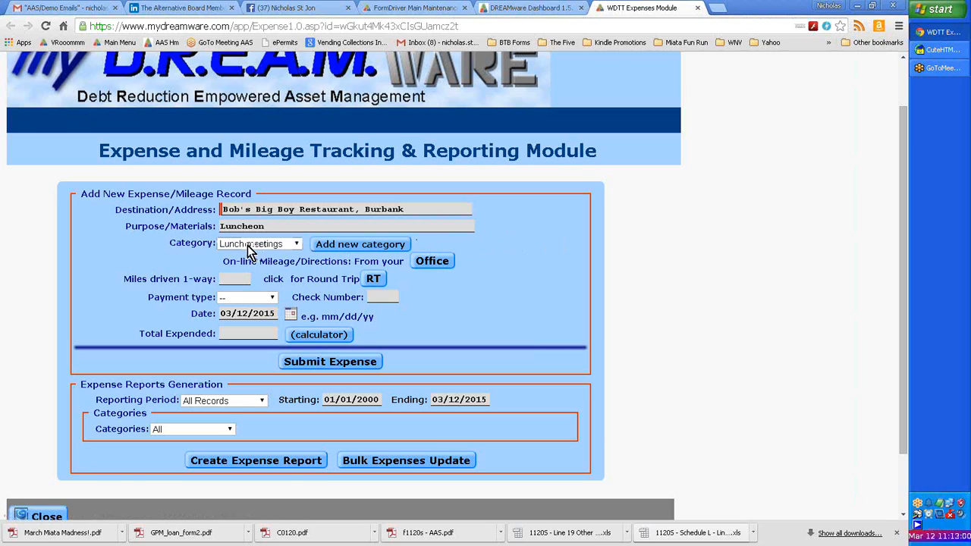
click(296, 246)
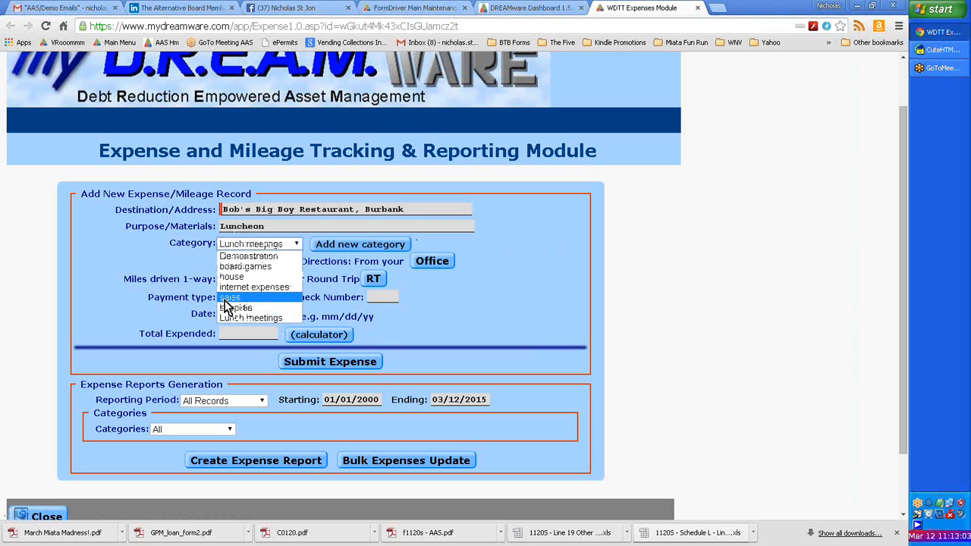
click(250, 246)
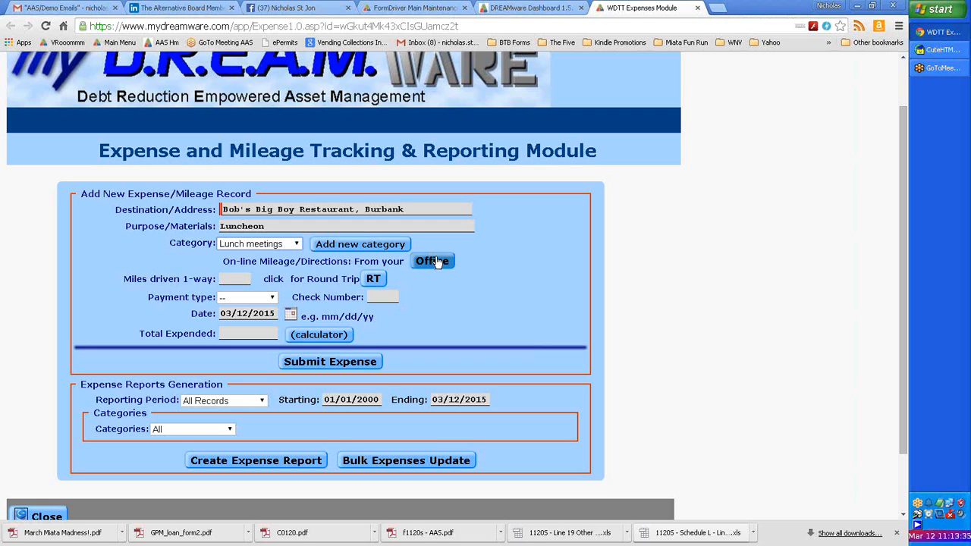
Look up the mileage from the office to the restaurant, enter 0.6 miles one-way, and convert it to a round trip
click(436, 261)
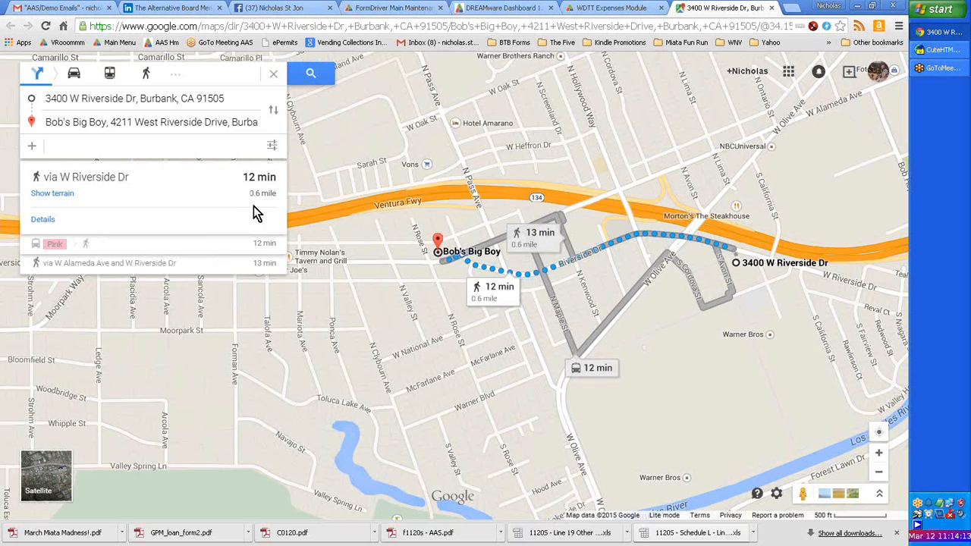
click(772, 8)
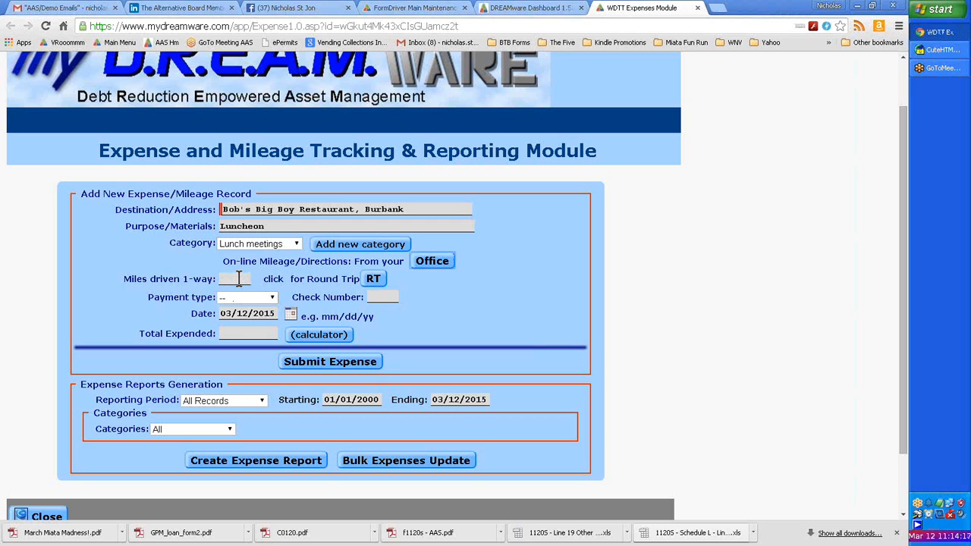
click(239, 280)
text(0.6)
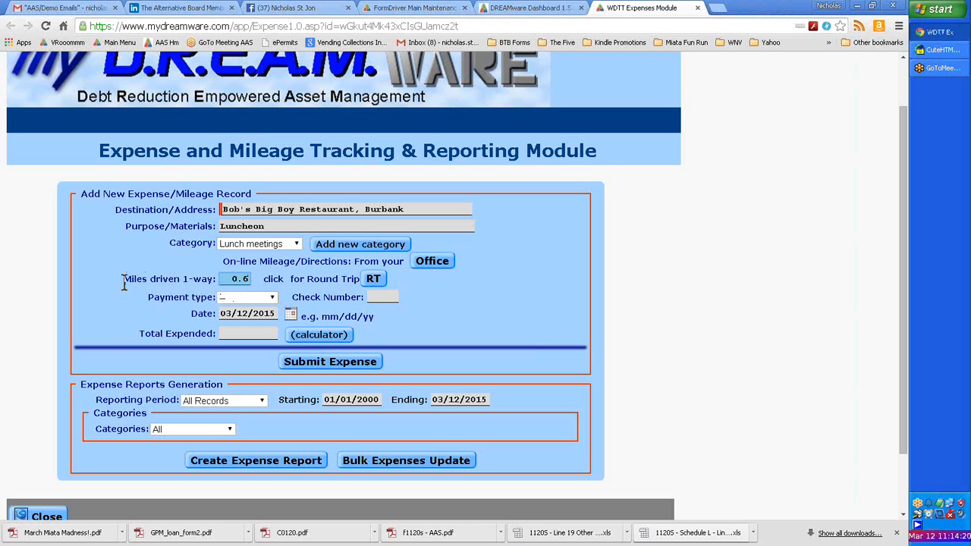
drag(183, 281, 211, 282)
click(434, 284)
click(373, 280)
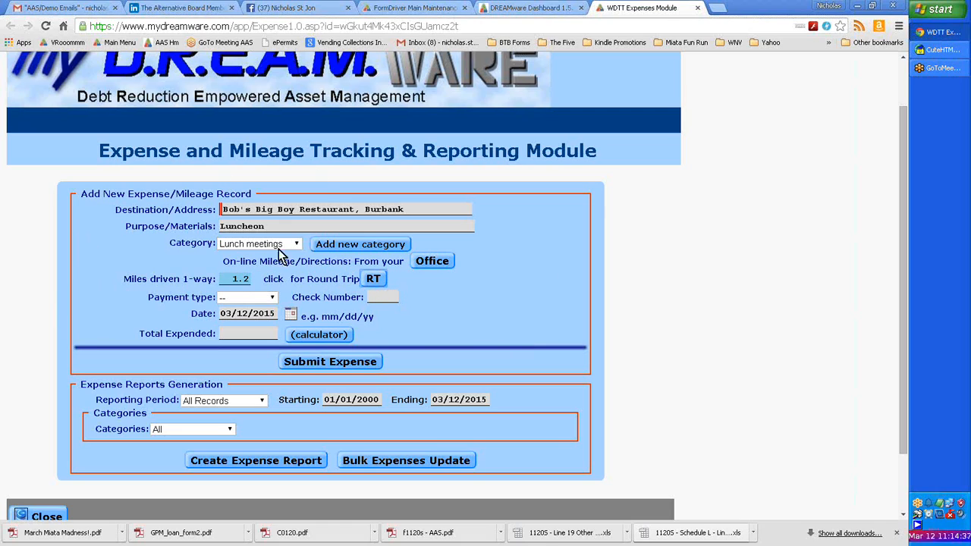
Set the expense's payment type to Check with check number 3352
click(274, 303)
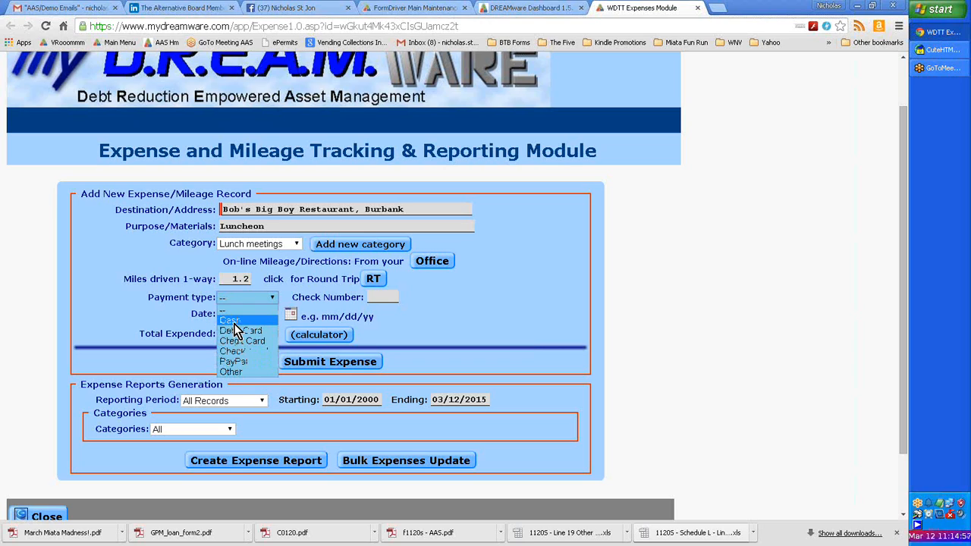
click(233, 352)
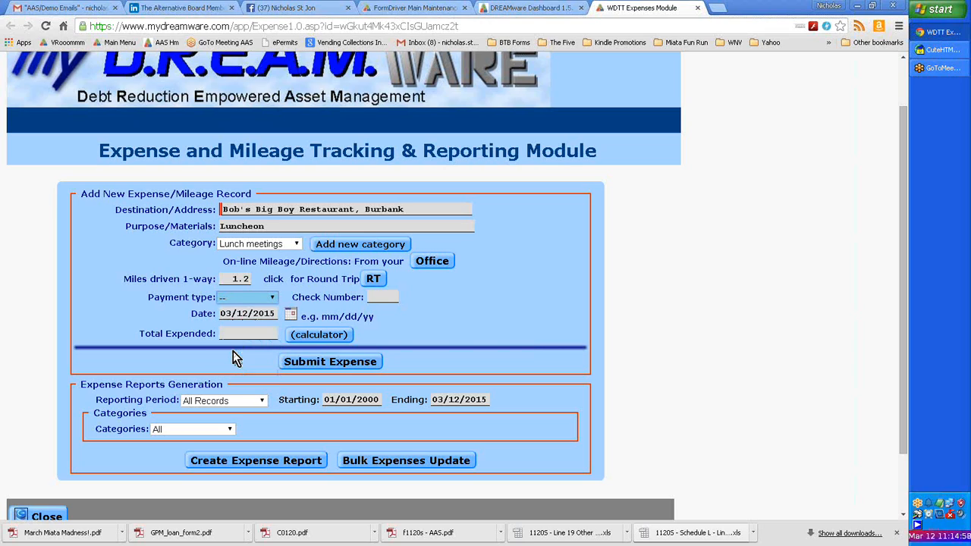
click(384, 296)
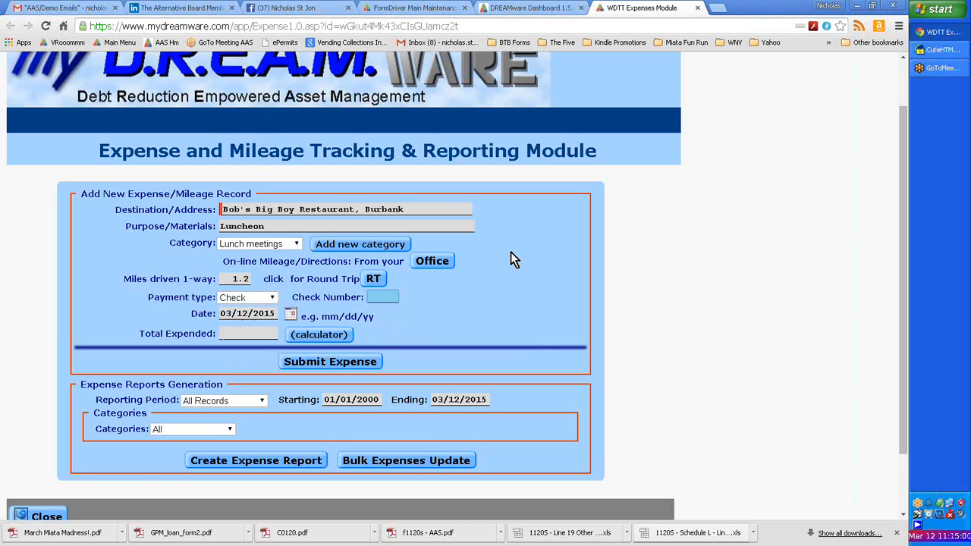
text(3352)
Pick February 19, 2015 from the calendar as the expense date
click(291, 314)
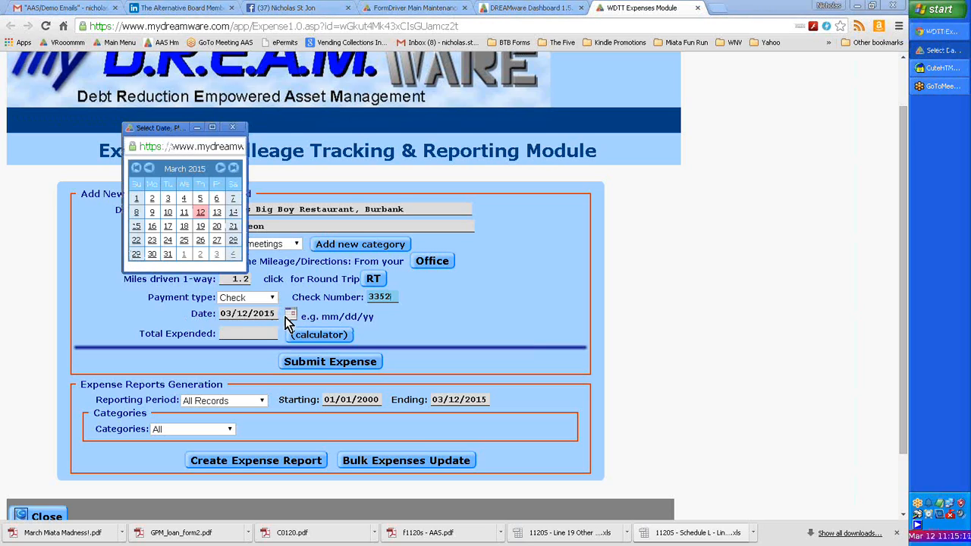
click(149, 169)
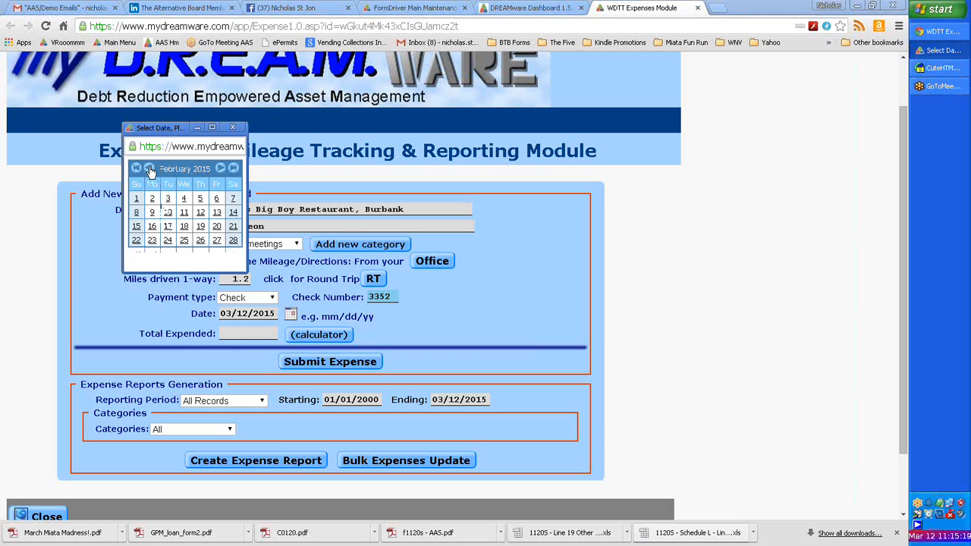
click(201, 226)
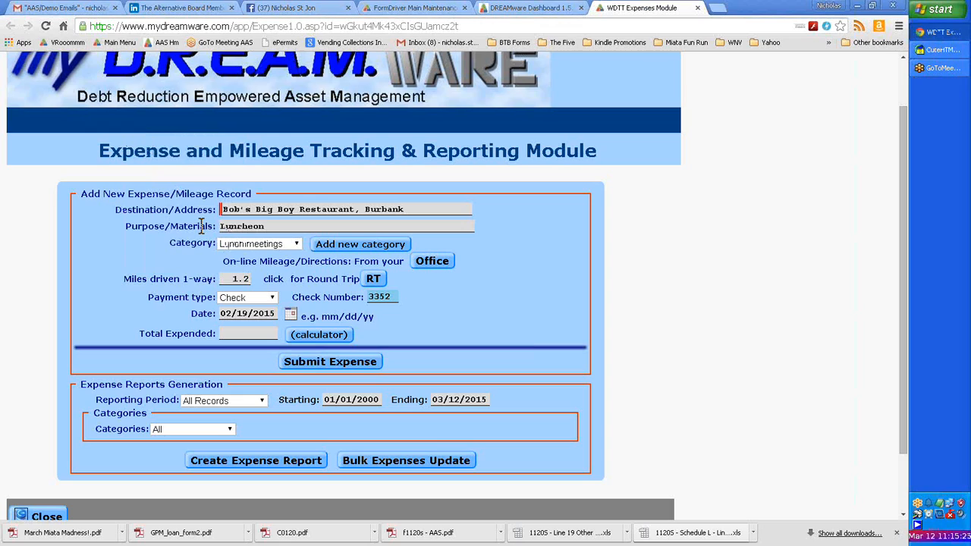
Set the expense date to February 20, first as 2.20 without a year and again in full as 2.20.15
click(268, 307)
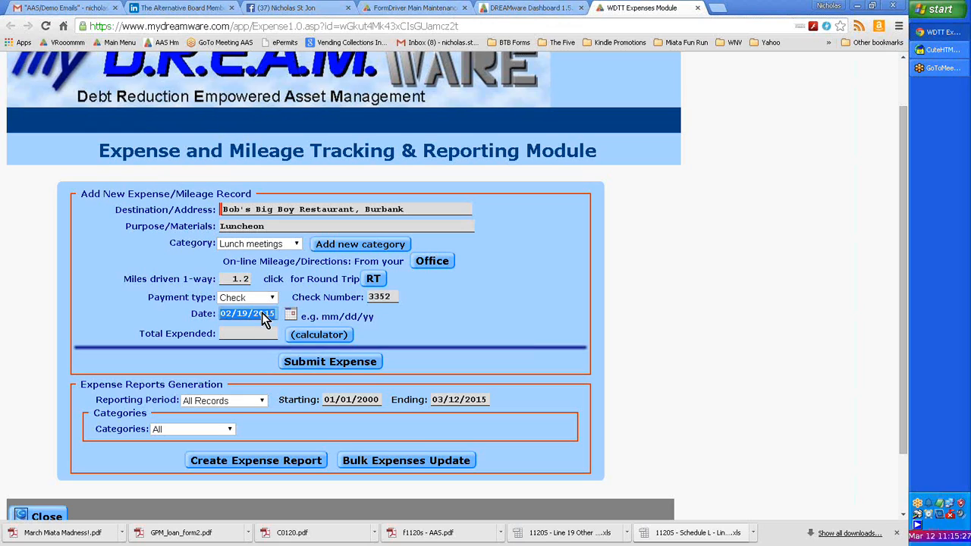
text(2/20)
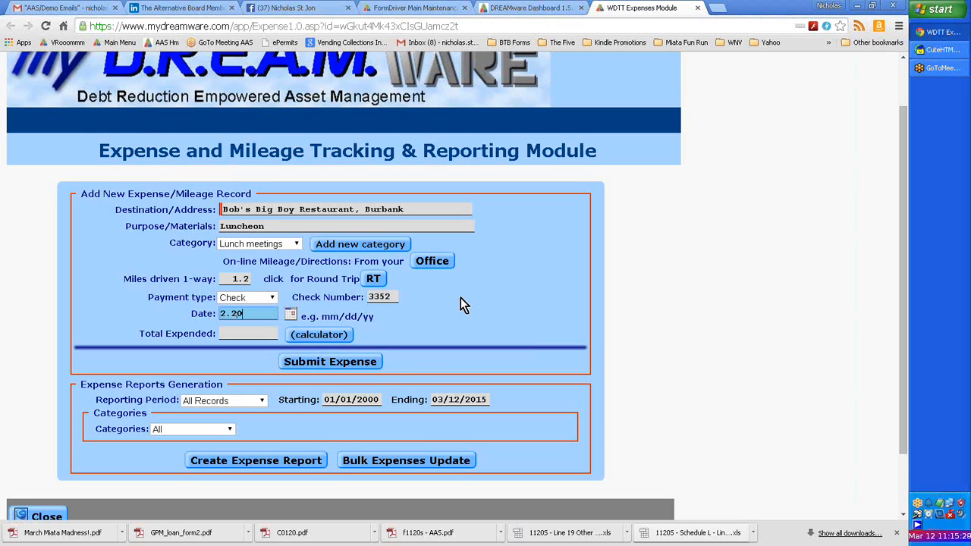
key(Tab)
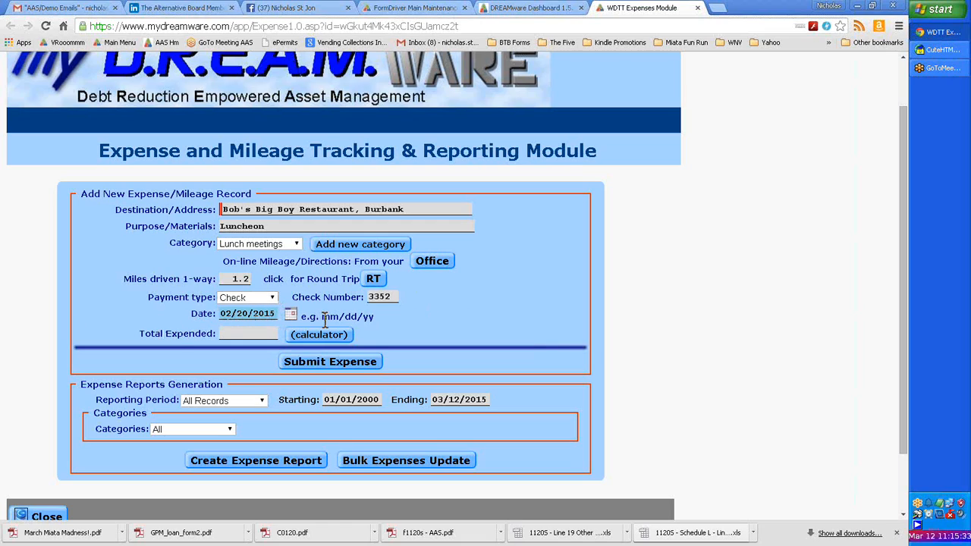
drag(320, 317, 329, 317)
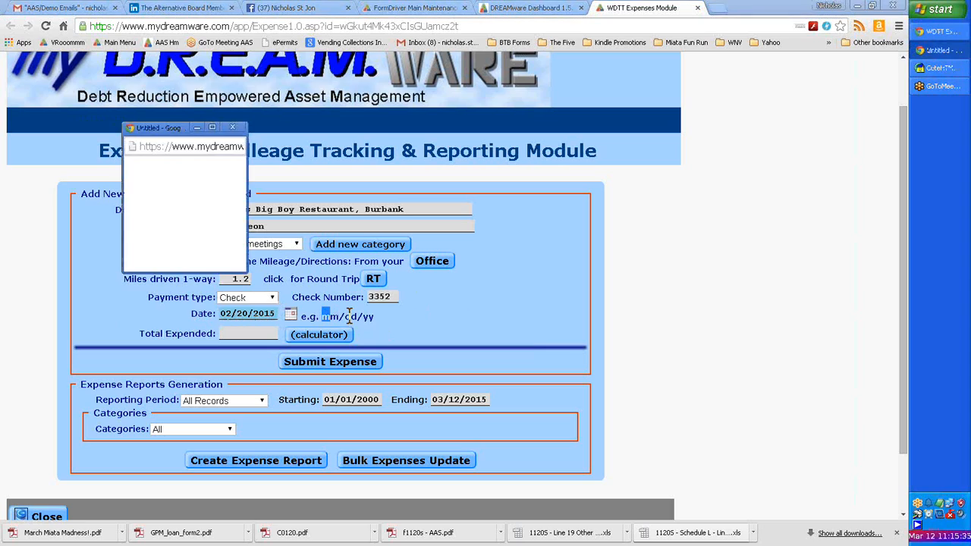
click(235, 128)
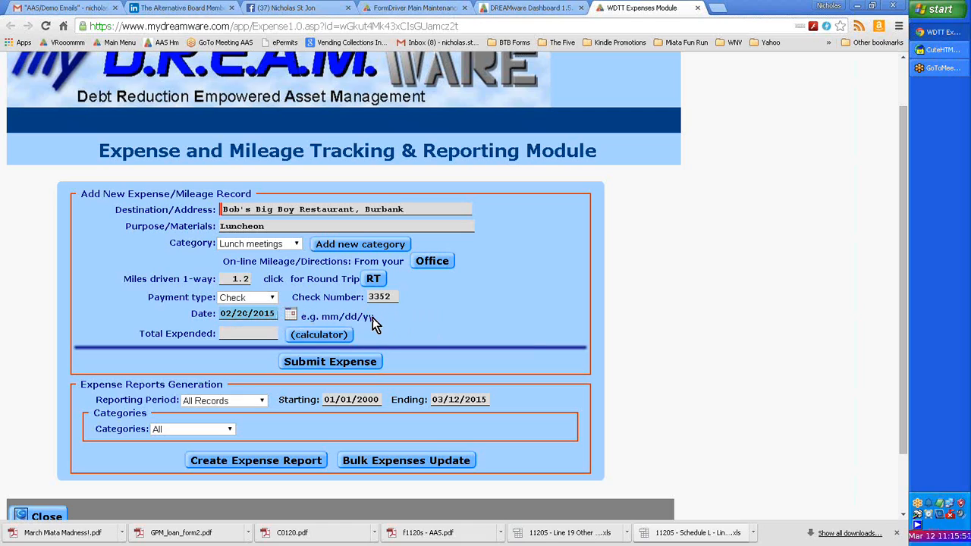
triple_click(258, 317)
text(20.)
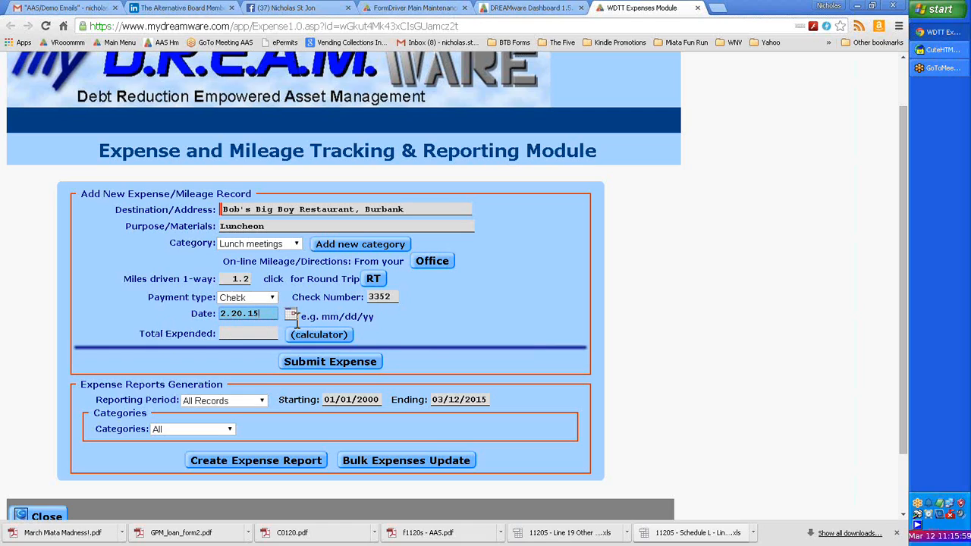
click(178, 314)
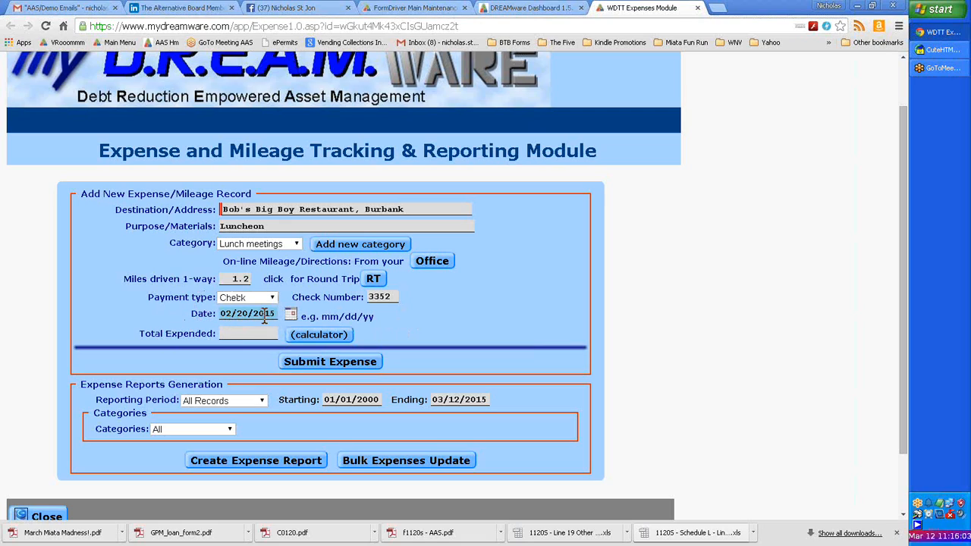
Set the expense date to February 21 using the short form 2.21
triple_click(258, 314)
text(2.21)
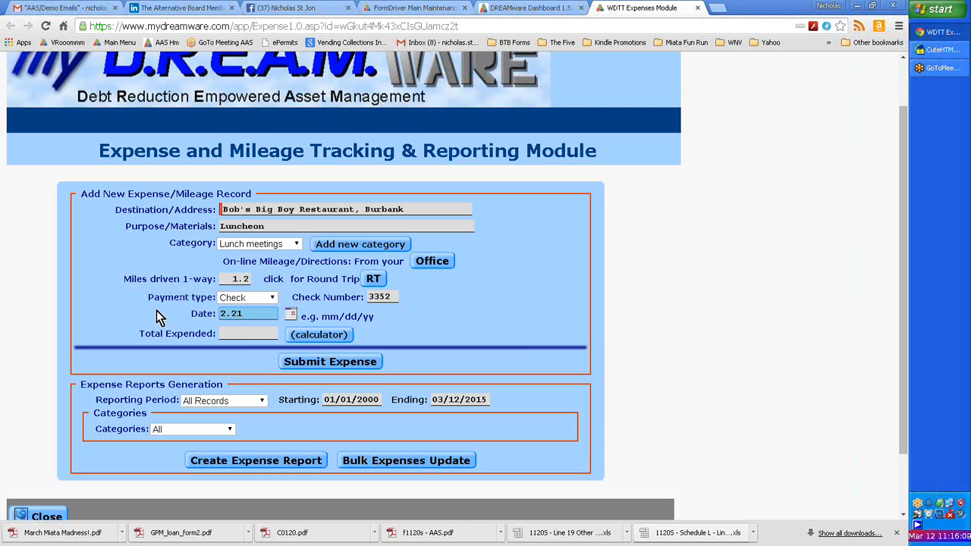
click(160, 317)
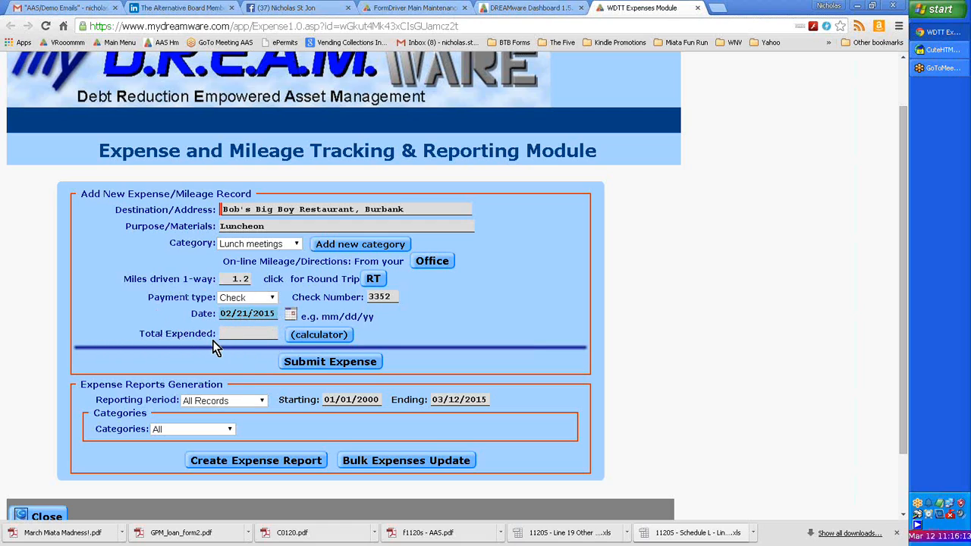
Submit the expense with a total expended of $23.59 and open a blank form for another expense
click(233, 332)
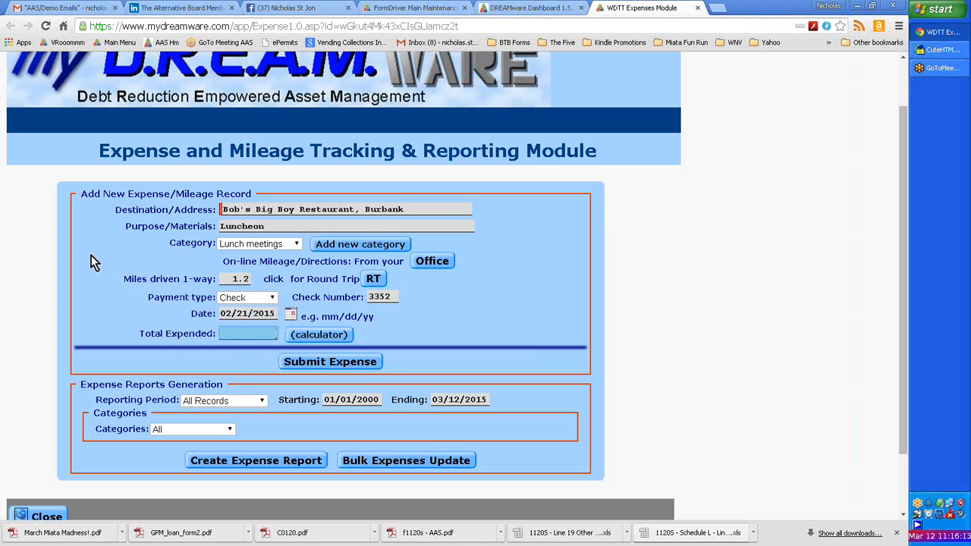
text(23.59)
click(362, 363)
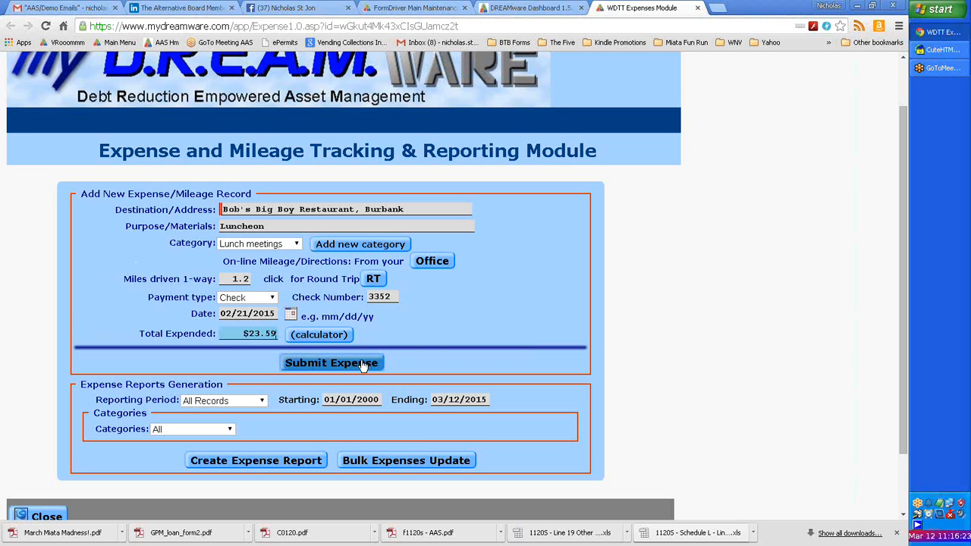
click(480, 122)
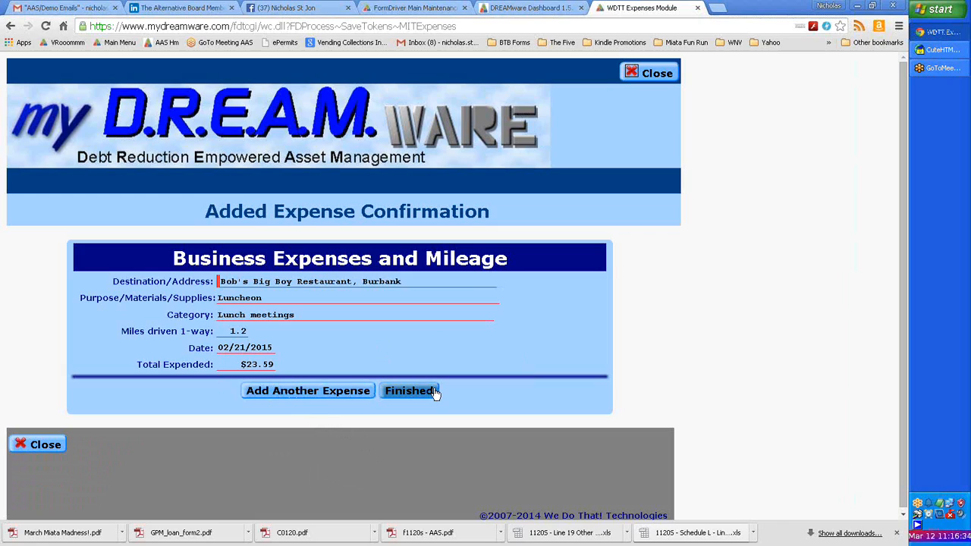
click(288, 396)
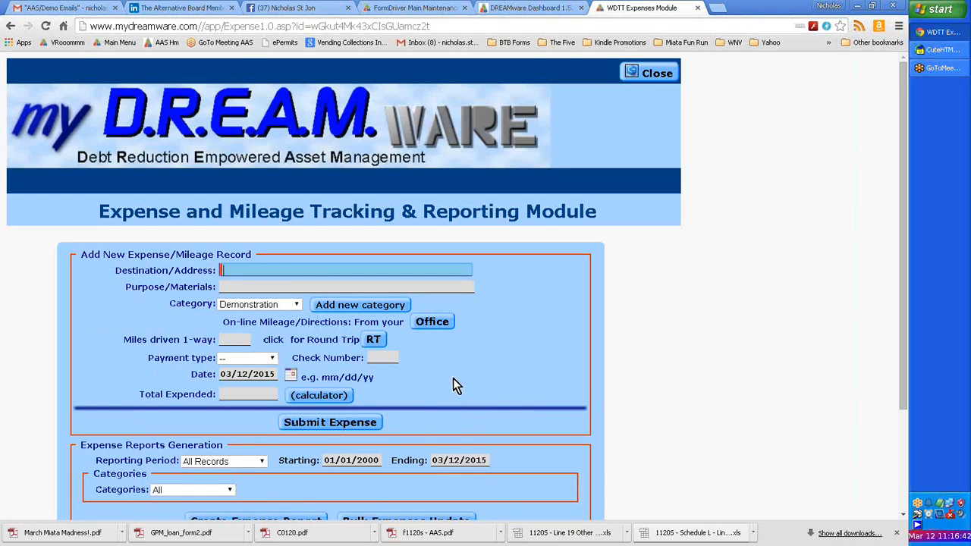
click(296, 305)
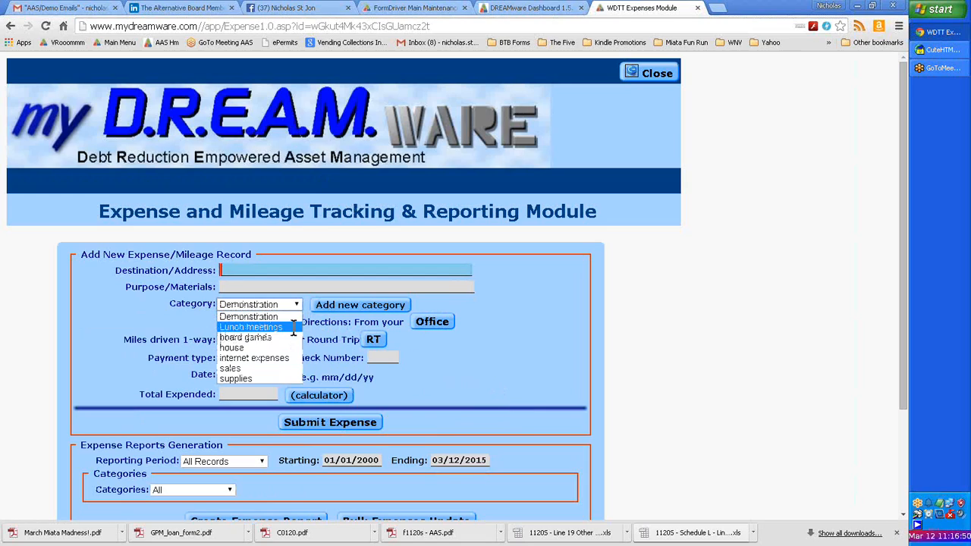
click(557, 293)
Try the expense report's reporting periods This Month MTD, Last Month and This Quarter QTD
scroll(559, 293, down, 1)
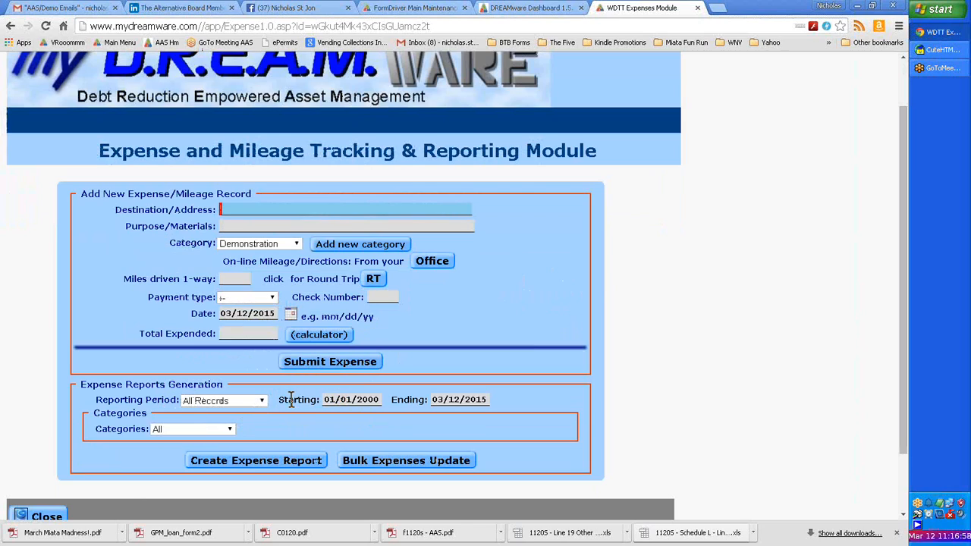
click(262, 402)
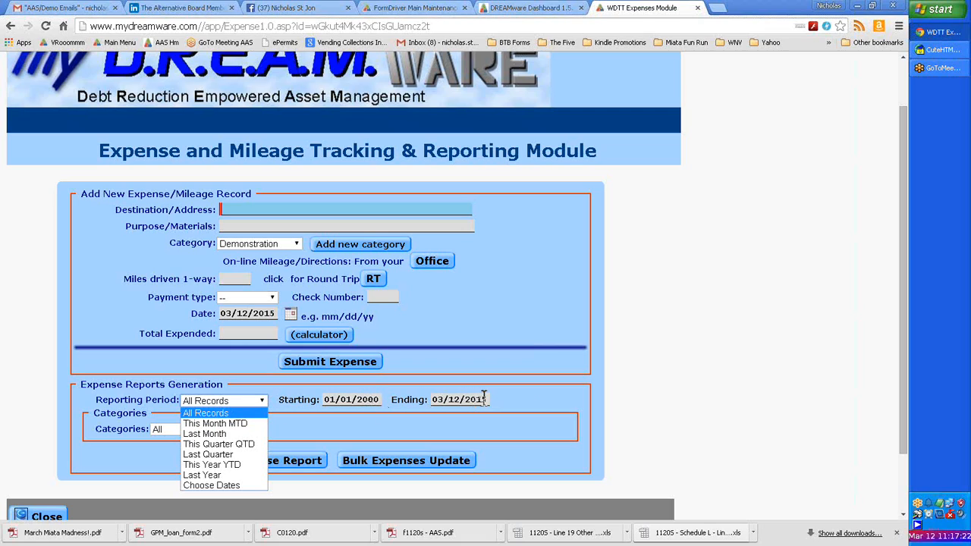
click(212, 424)
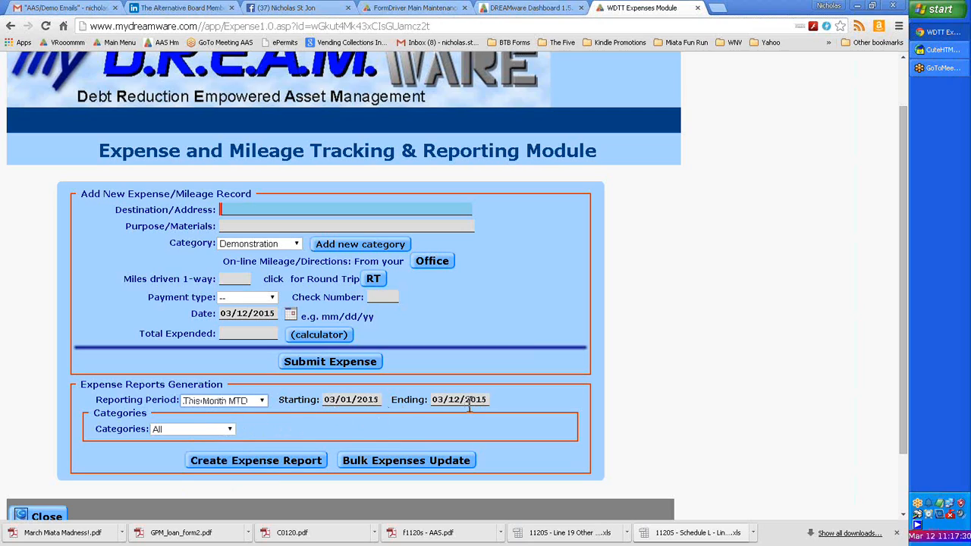
click(247, 401)
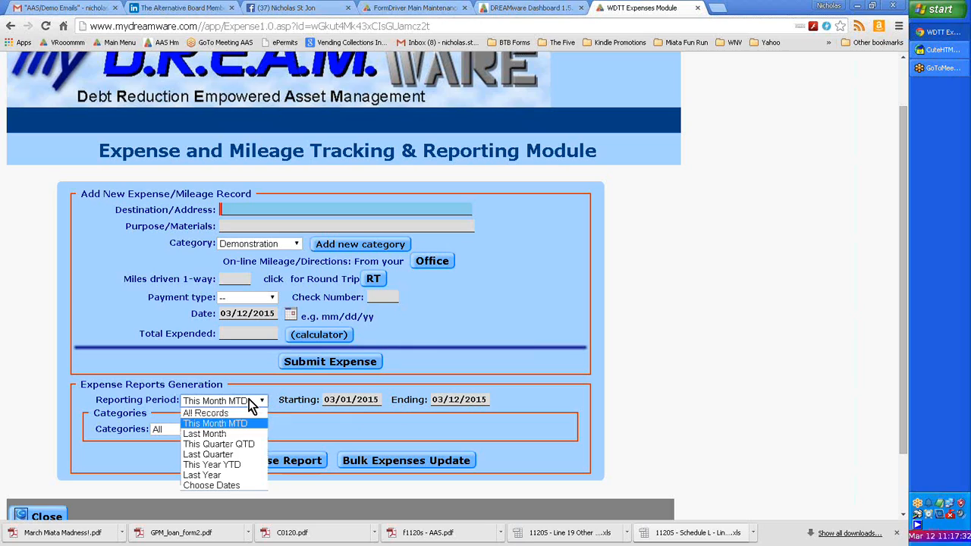
click(231, 433)
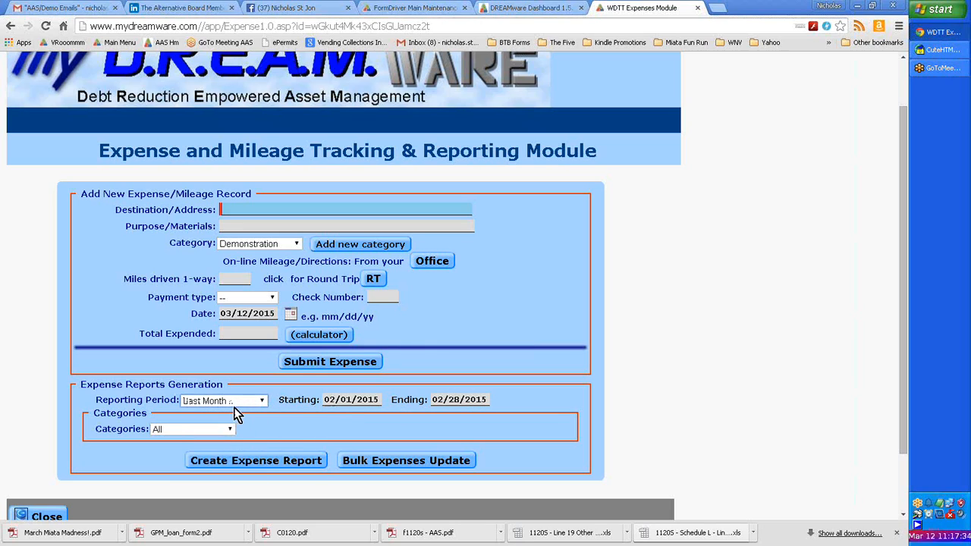
click(236, 402)
click(230, 445)
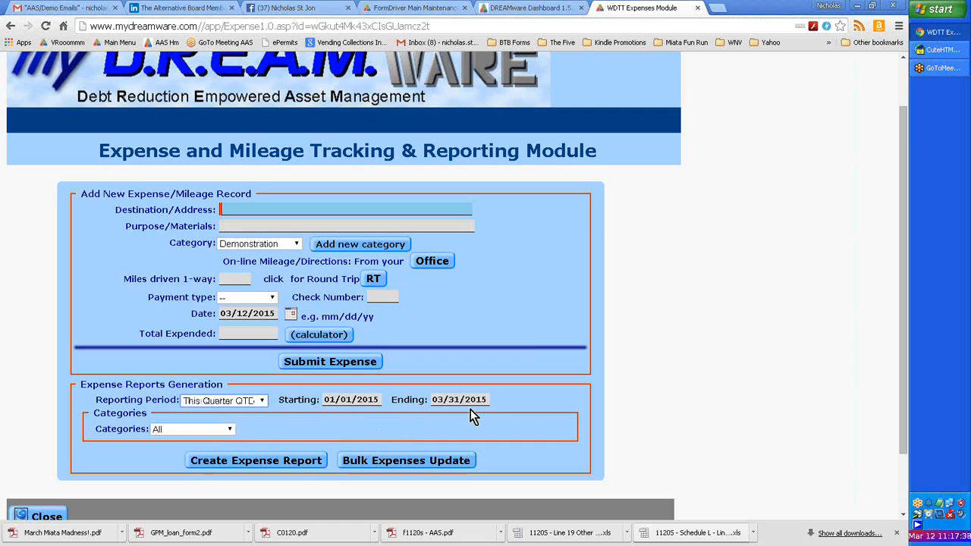
Set the reporting period to Last Quarter, with starting date 10/01/2014 and ending date 12/31/2014
click(233, 403)
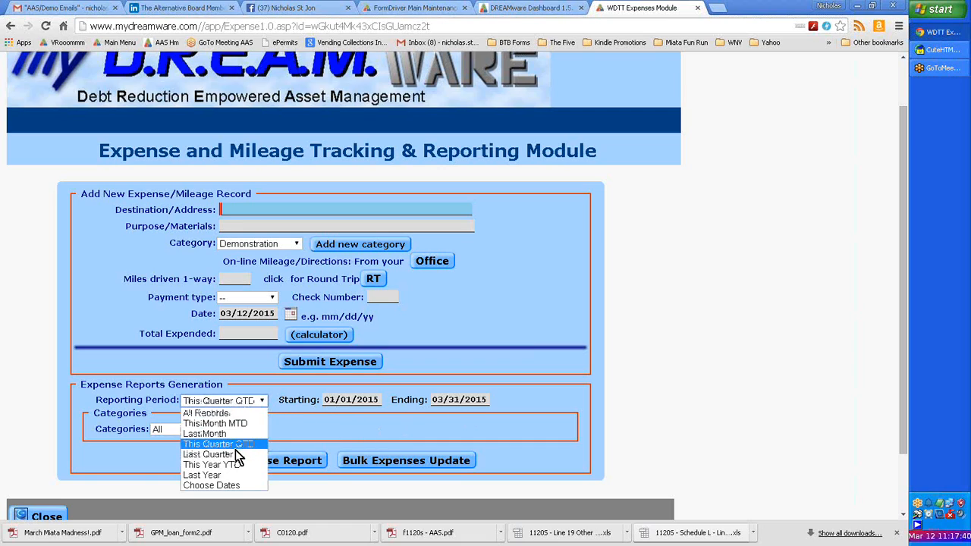
click(228, 454)
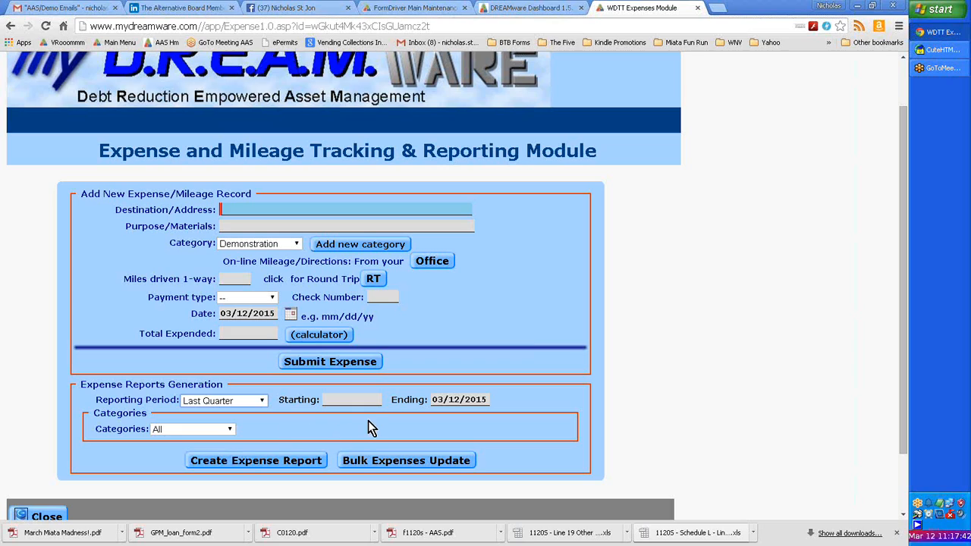
click(208, 403)
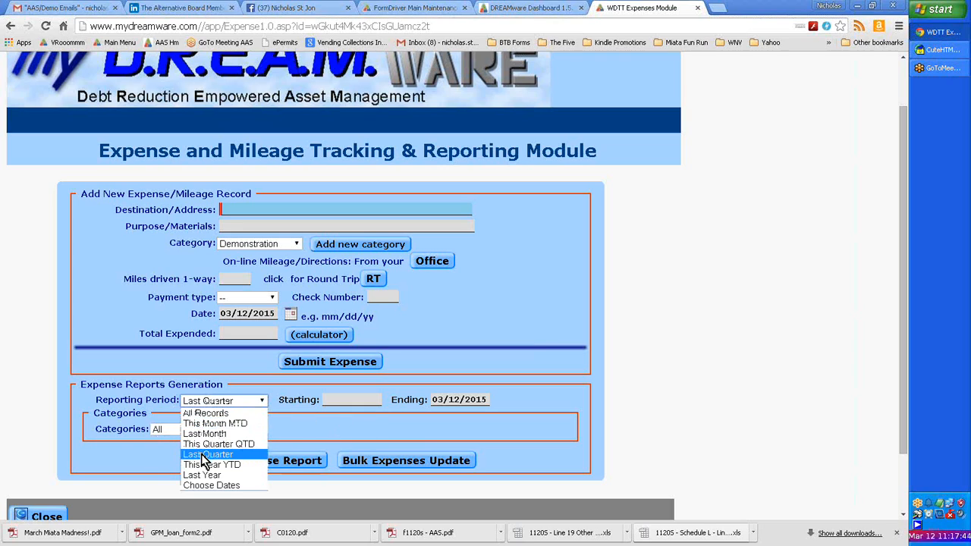
click(288, 429)
click(356, 400)
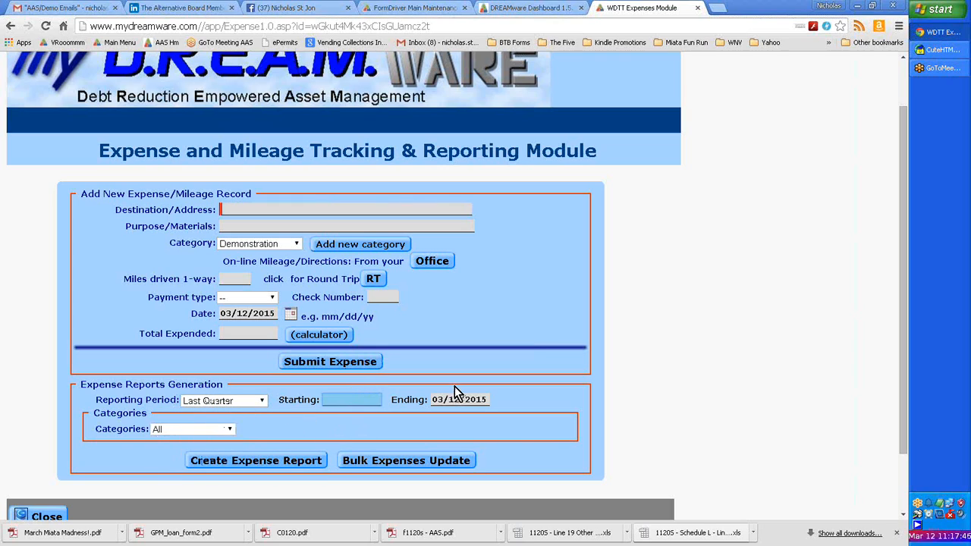
text(10/1/14)
key(Tab)
text(12/)
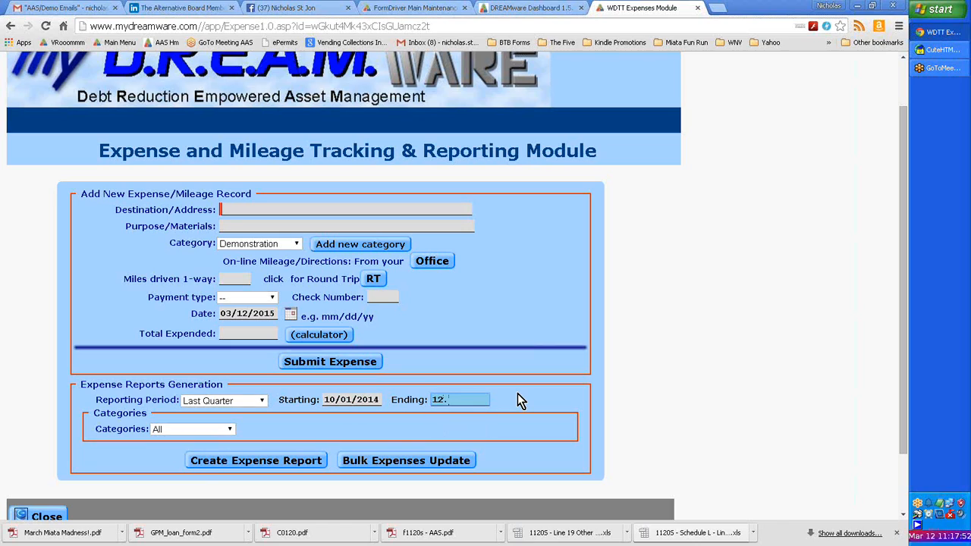
text(31/2014)
Try the reporting periods This Year YTD and Last Year for the expense report
click(239, 399)
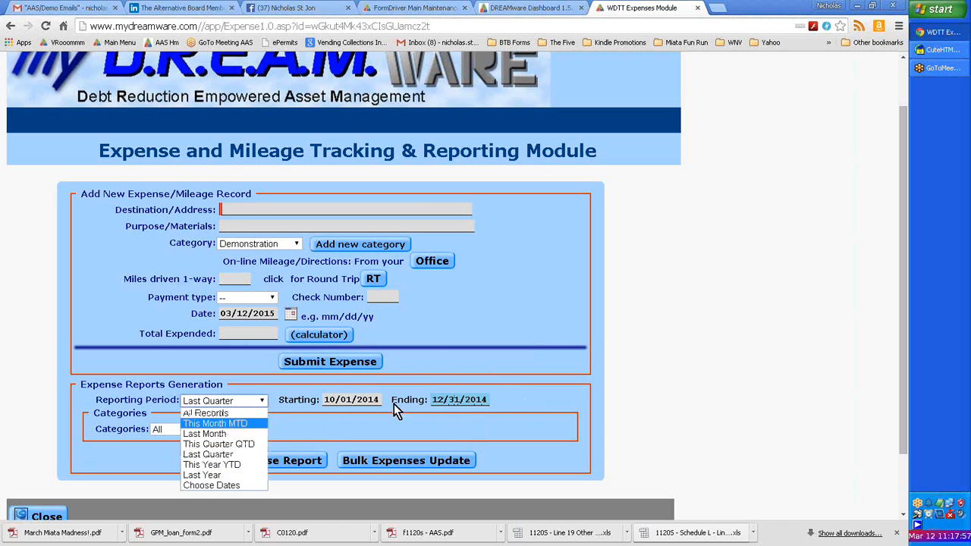
click(213, 465)
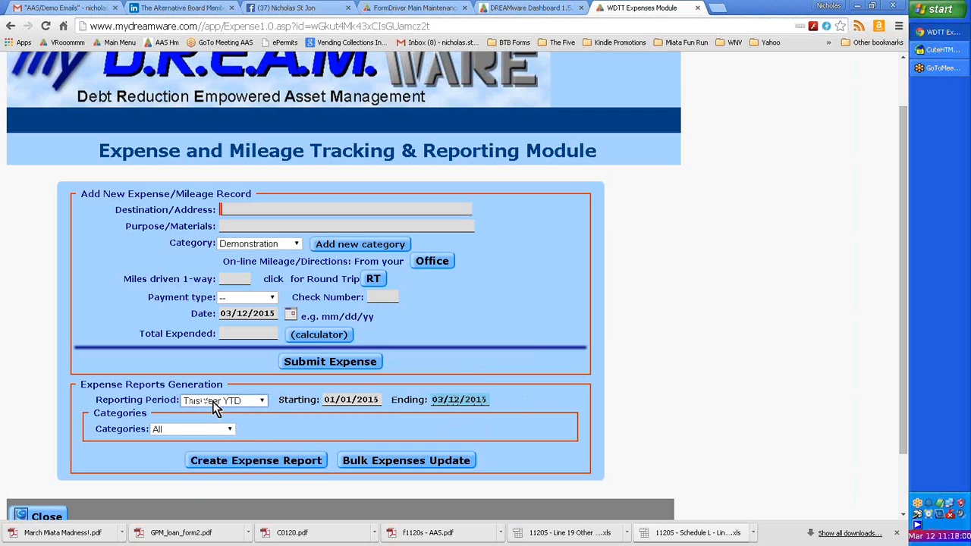
click(215, 408)
click(219, 473)
Set the reporting period to Choose Dates, starting 02/10/2015 and ending 02/28/2015, after first trying 2.29 as the ending date
click(195, 400)
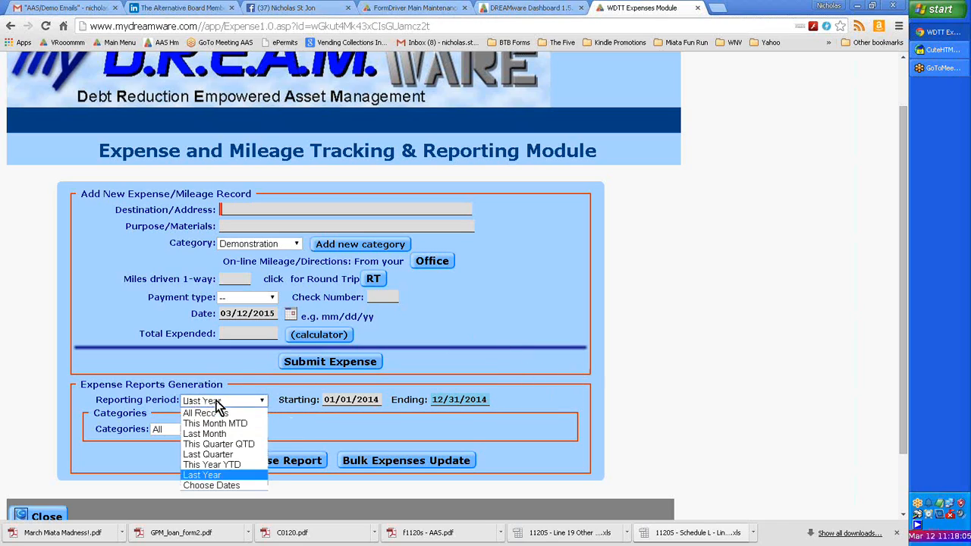
click(206, 487)
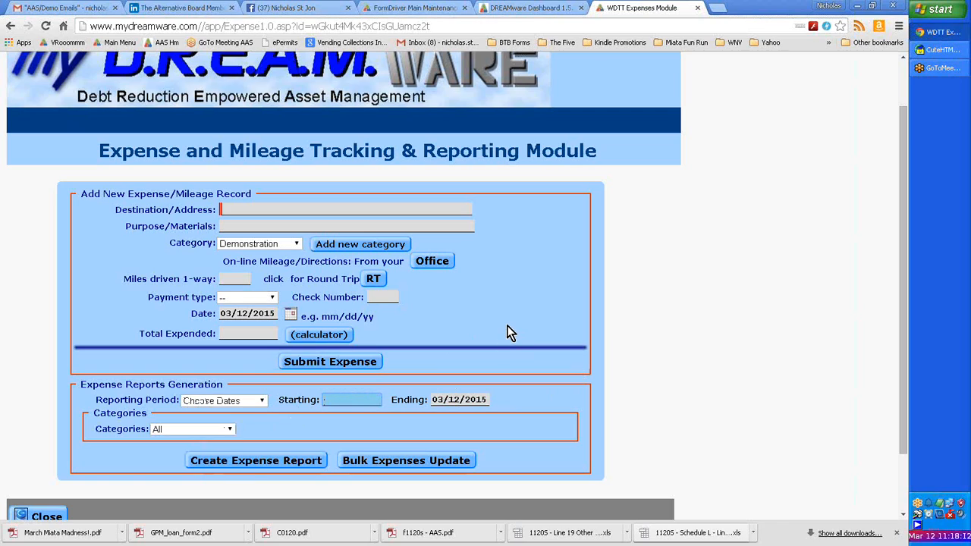
text(2.10)
key(Tab)
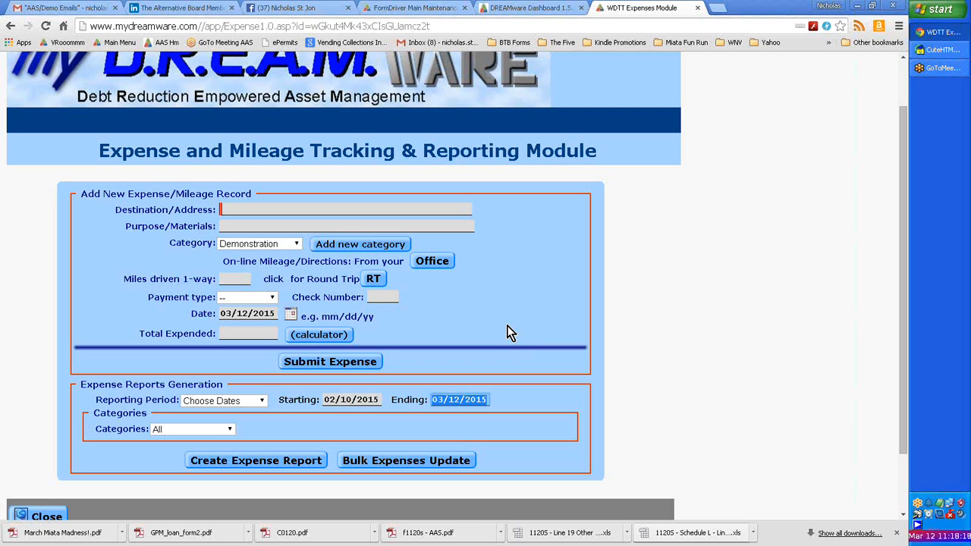
text(2.208)
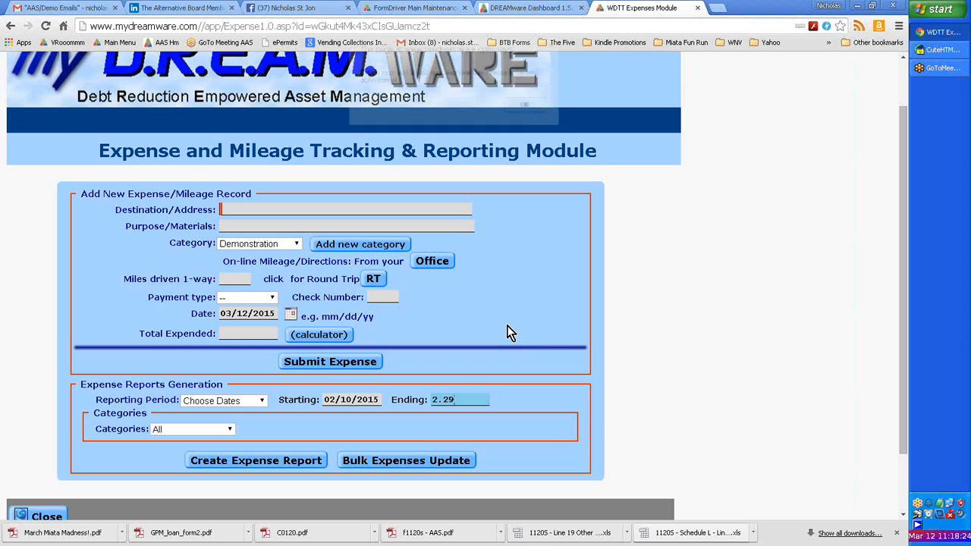
key(Tab)
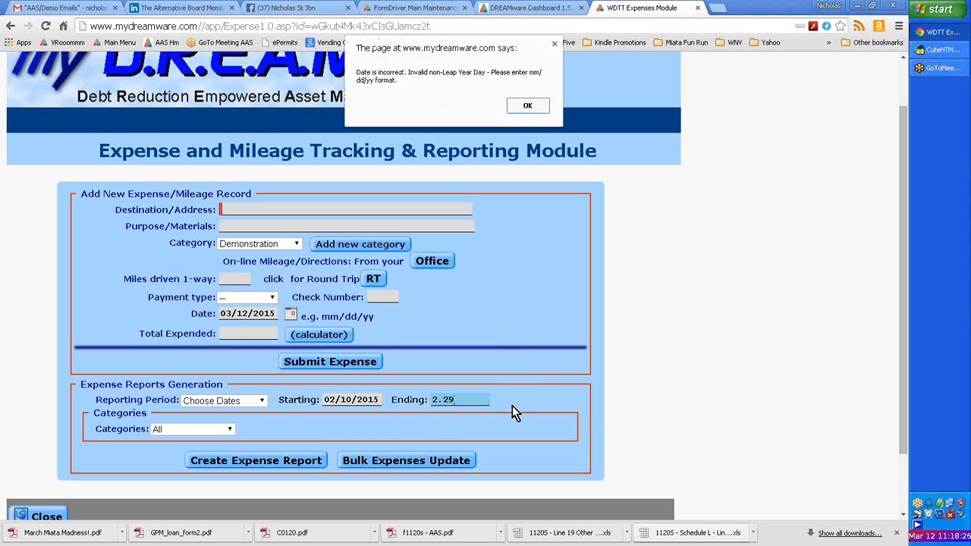
click(529, 106)
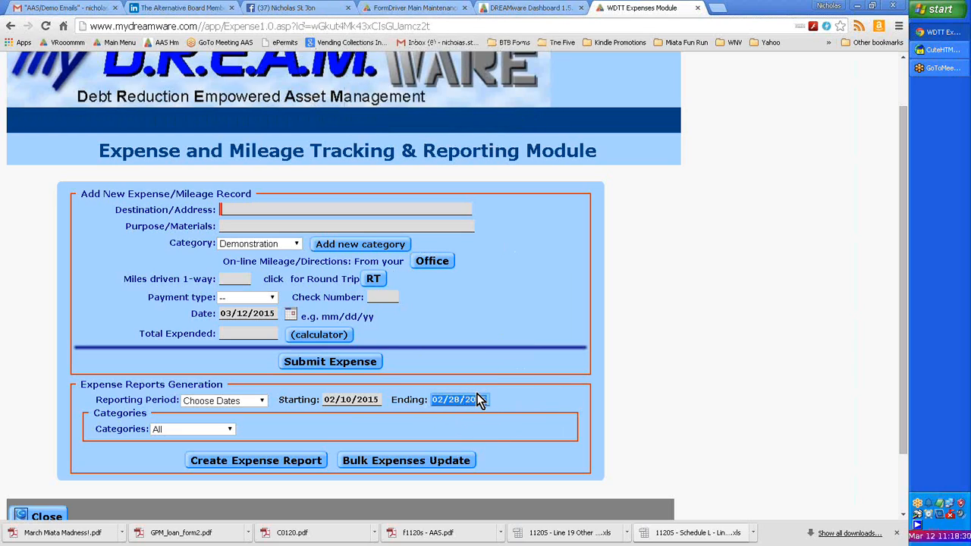
click(527, 400)
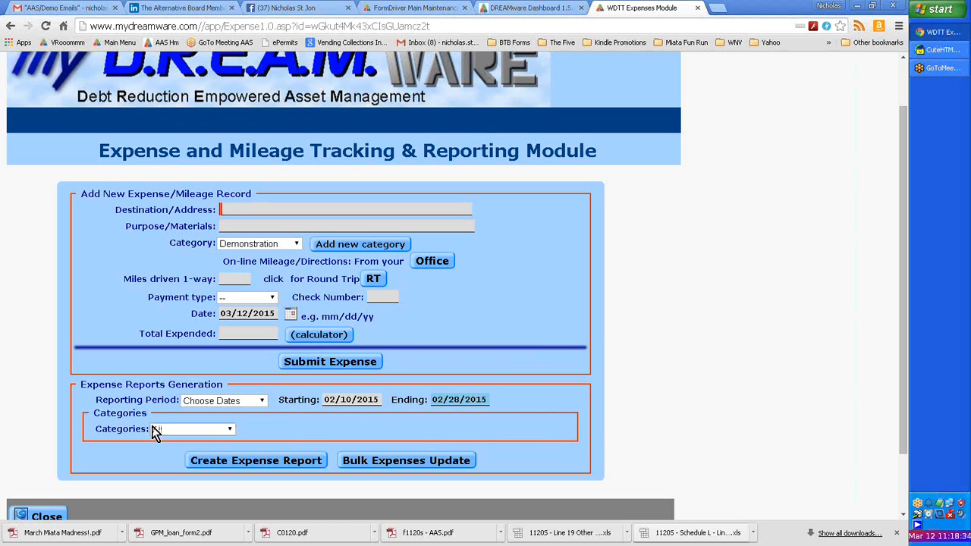
Create an expense report for the Demonstration category over the chosen dates and return to the expense form
click(230, 431)
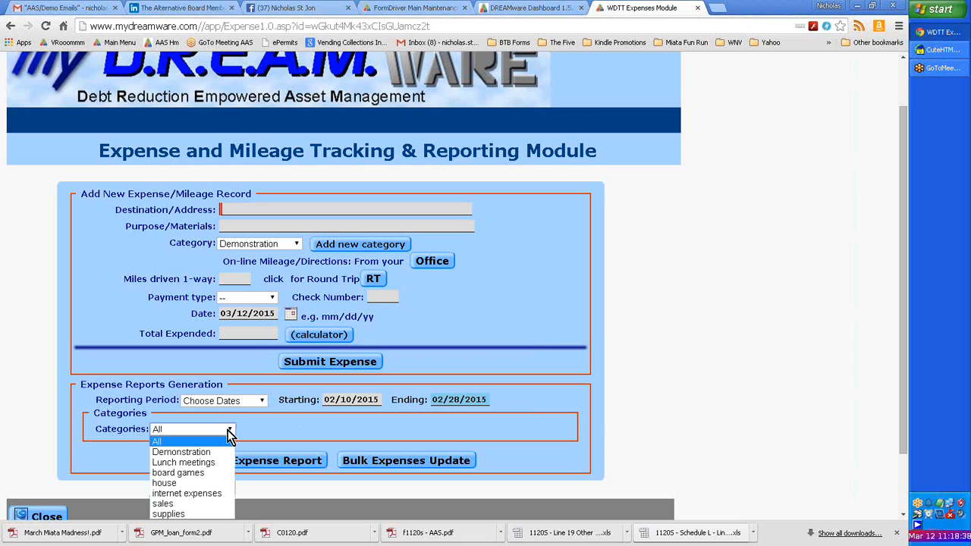
click(182, 453)
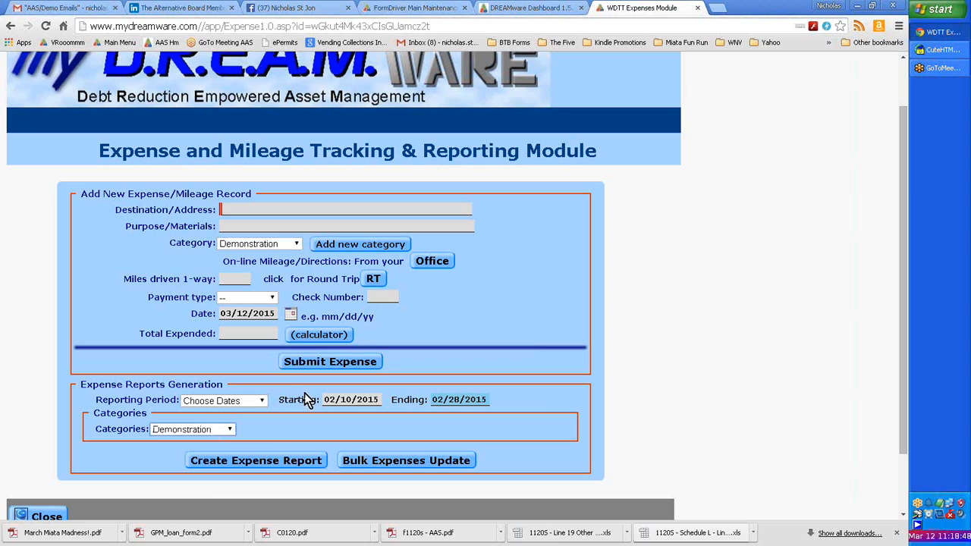
click(256, 461)
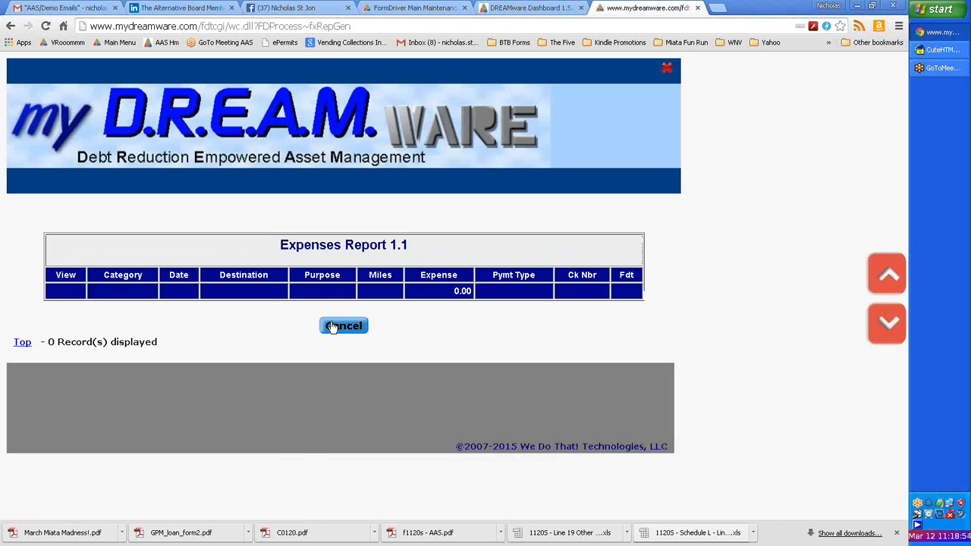
click(339, 328)
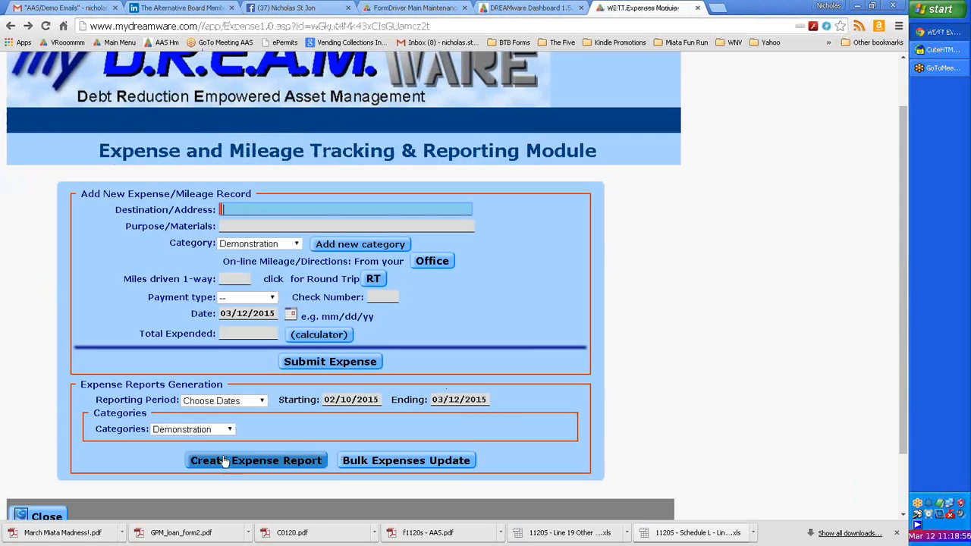
Create an expense report for all categories over the chosen dates and return to the expense form
click(196, 430)
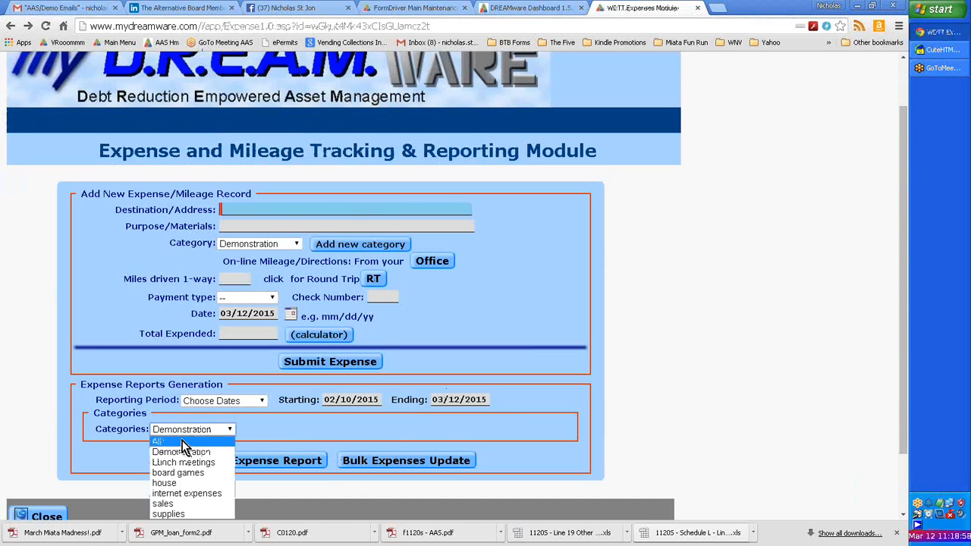
click(160, 442)
click(258, 461)
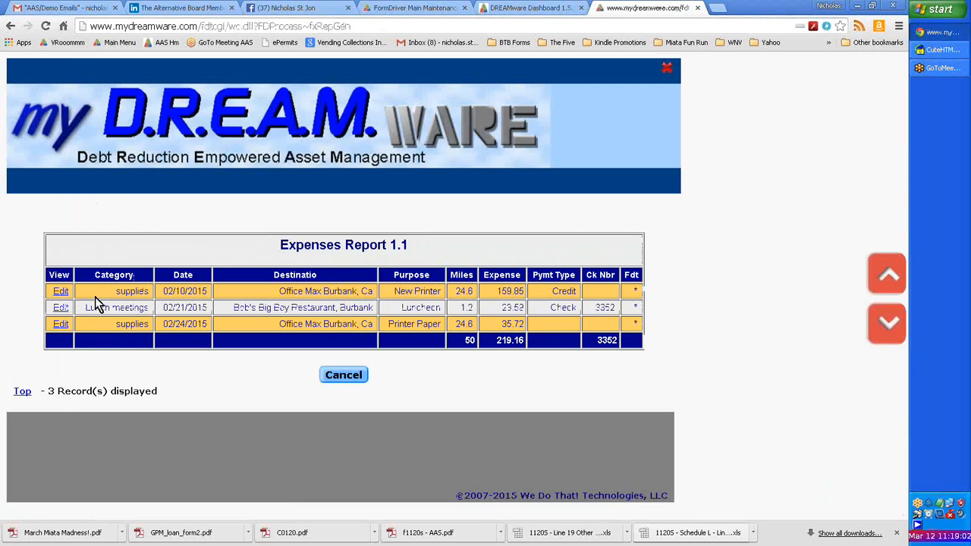
click(338, 376)
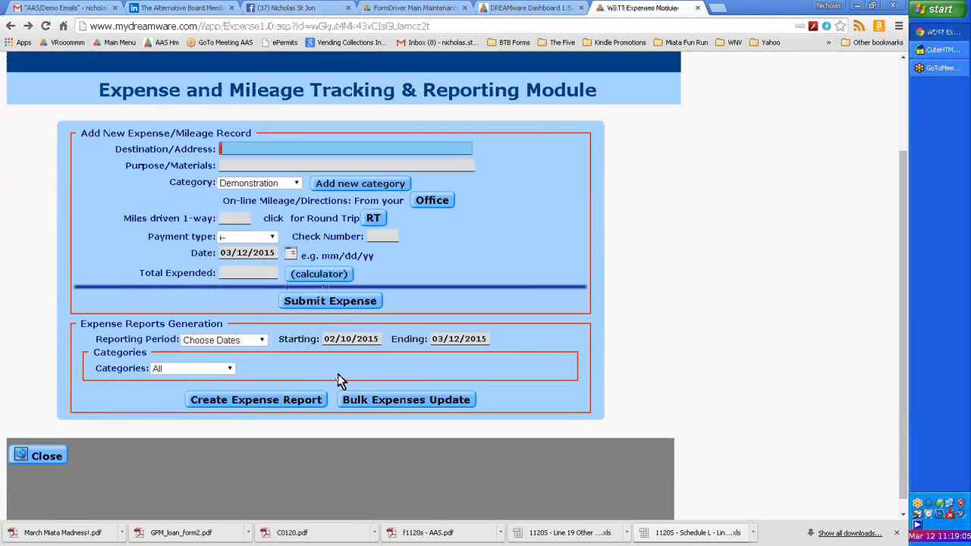
Create an expense report of all categories for Last Year and return to the expense form
click(255, 340)
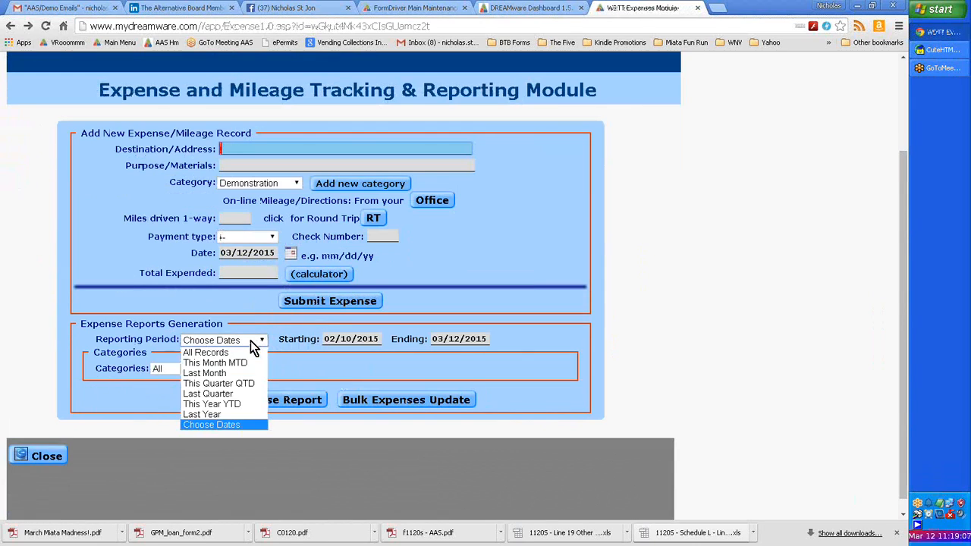
click(230, 415)
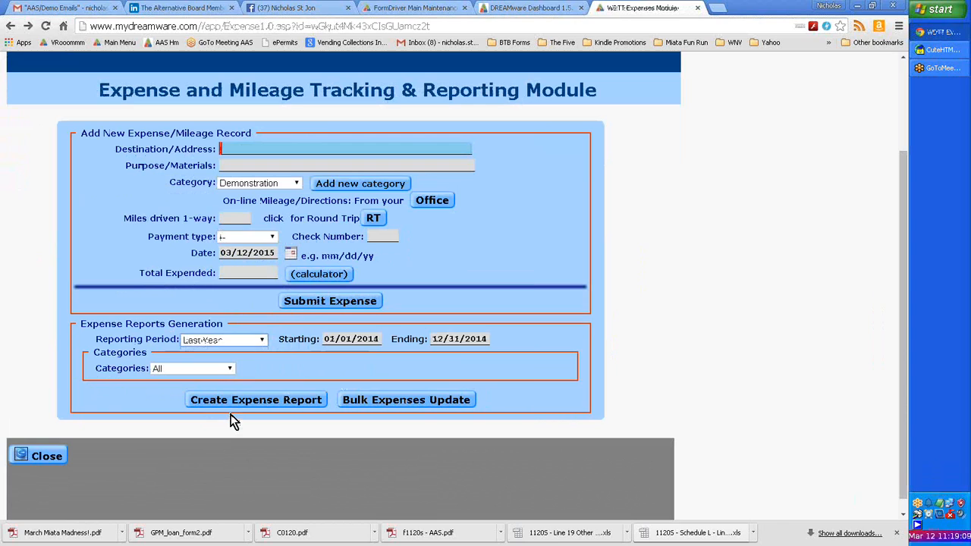
click(272, 401)
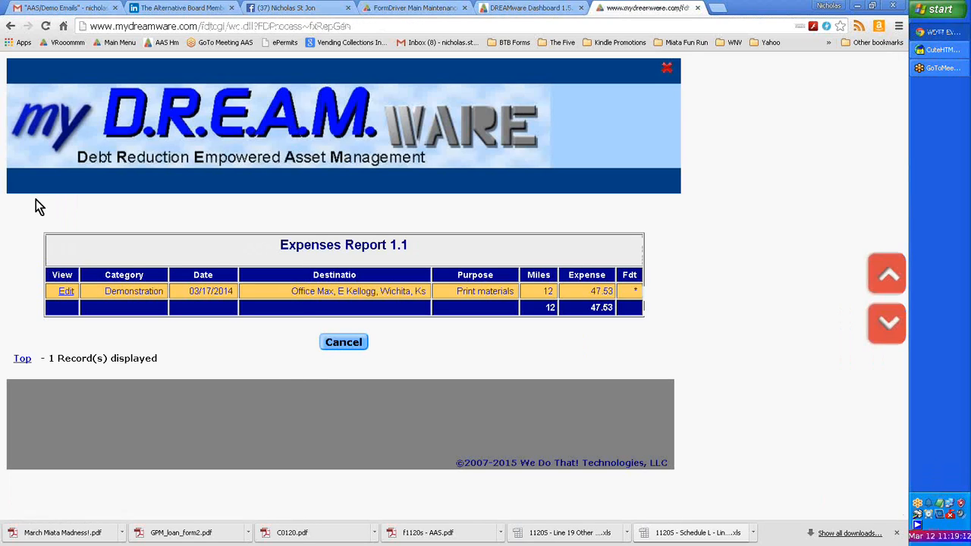
click(351, 345)
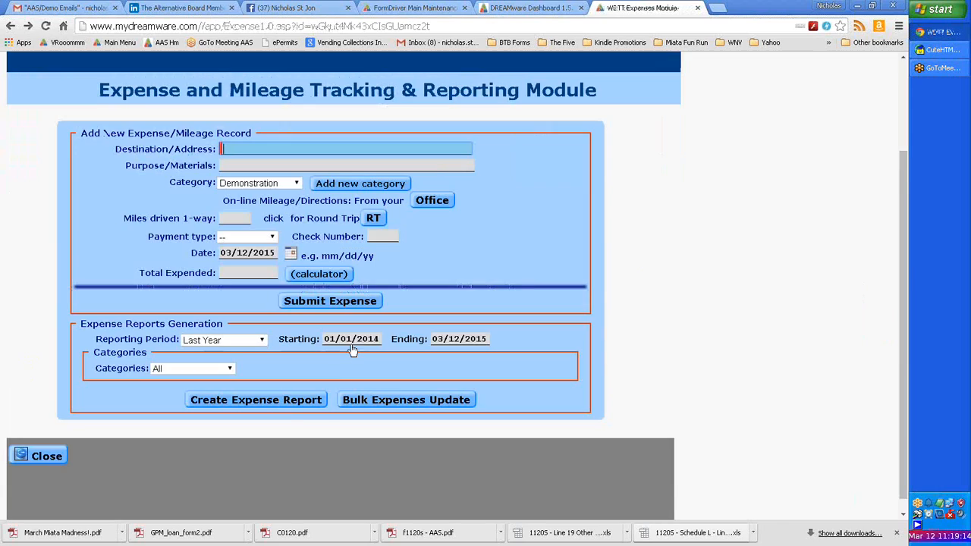
Create an expense report of all categories for This Year YTD
click(235, 343)
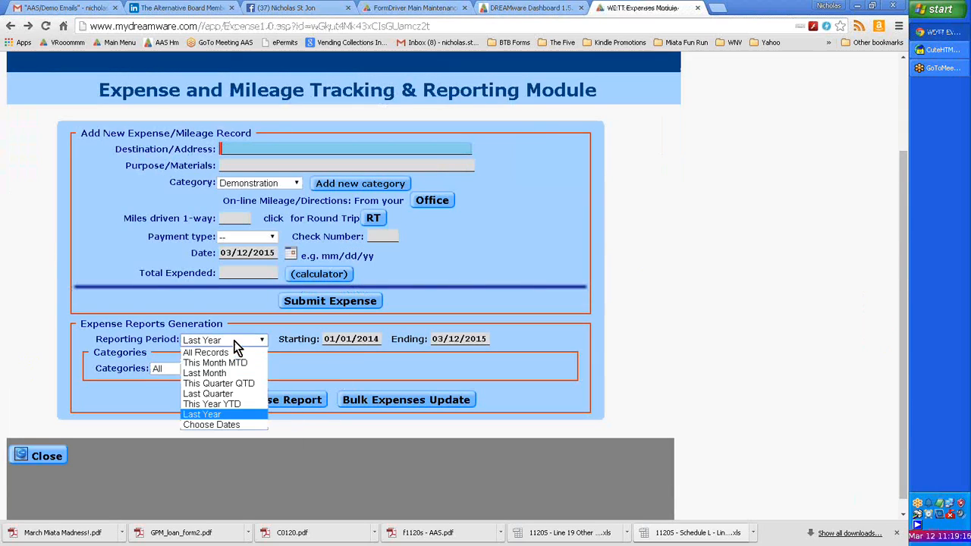
click(232, 404)
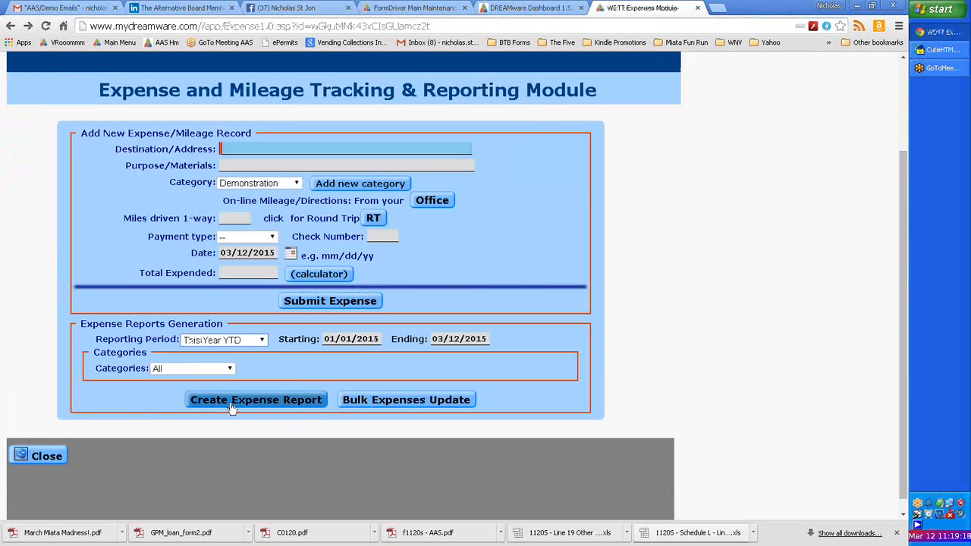
click(268, 402)
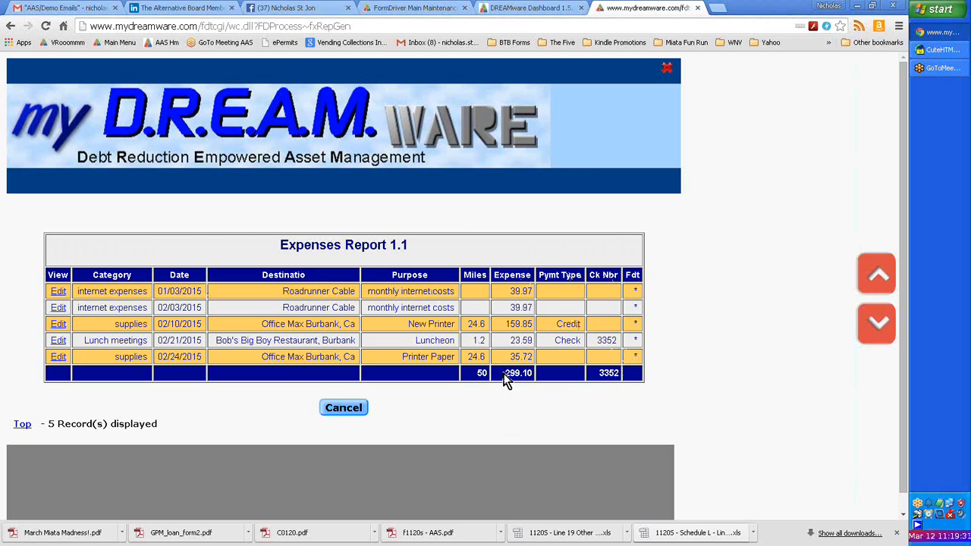
Examine the expense total in the year-to-date report and return to the expense form
drag(504, 374, 532, 373)
click(508, 371)
click(319, 402)
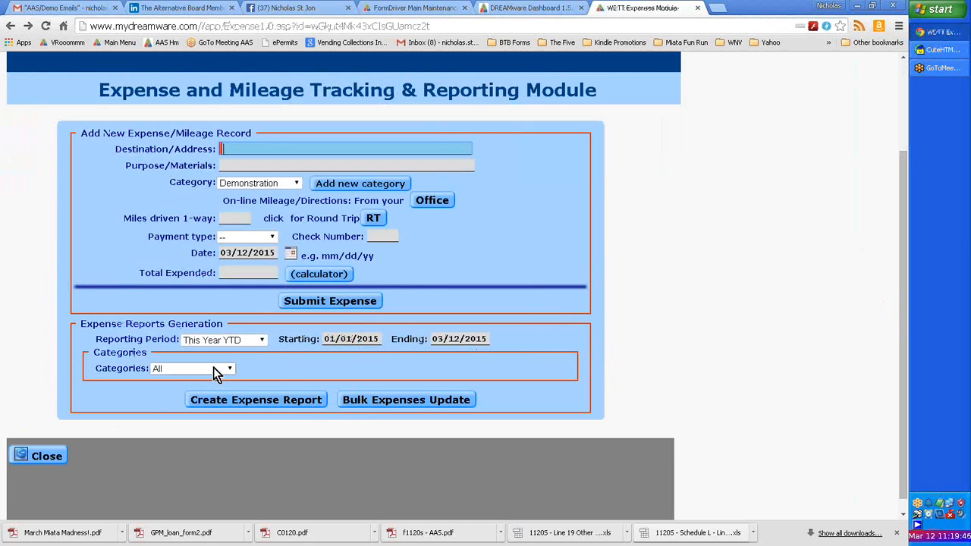
Create an expense report of the supplies category for All Records, examine its totals and return to the expense form
click(246, 343)
click(239, 353)
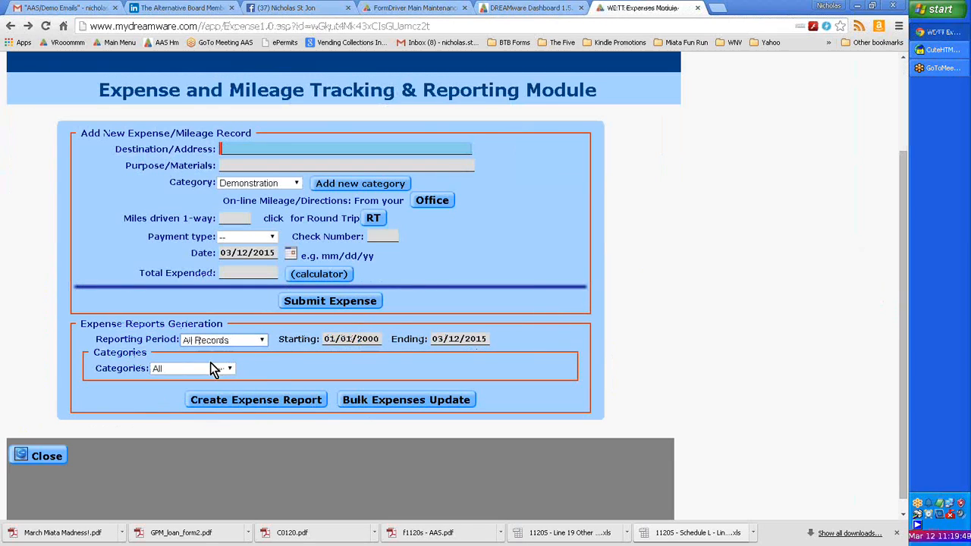
click(214, 368)
click(189, 443)
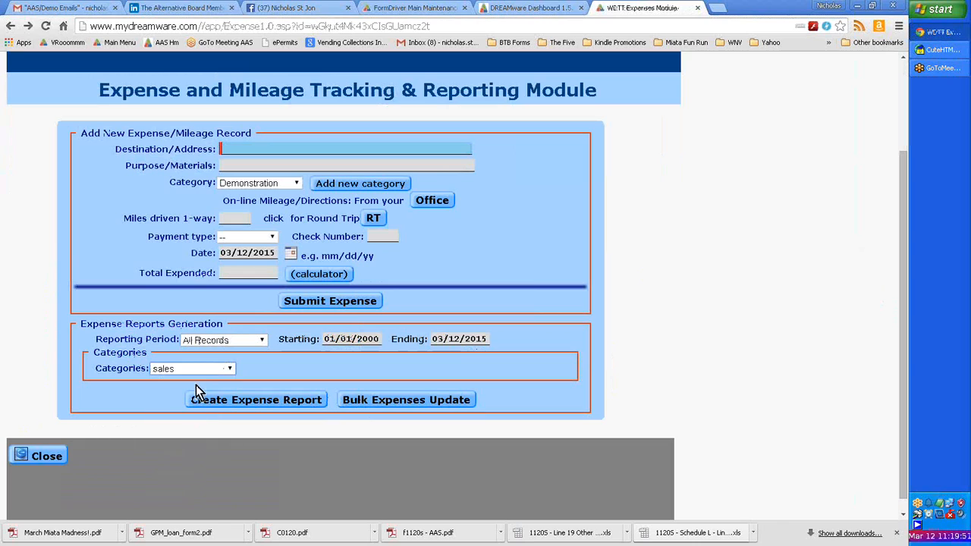
click(195, 369)
click(185, 450)
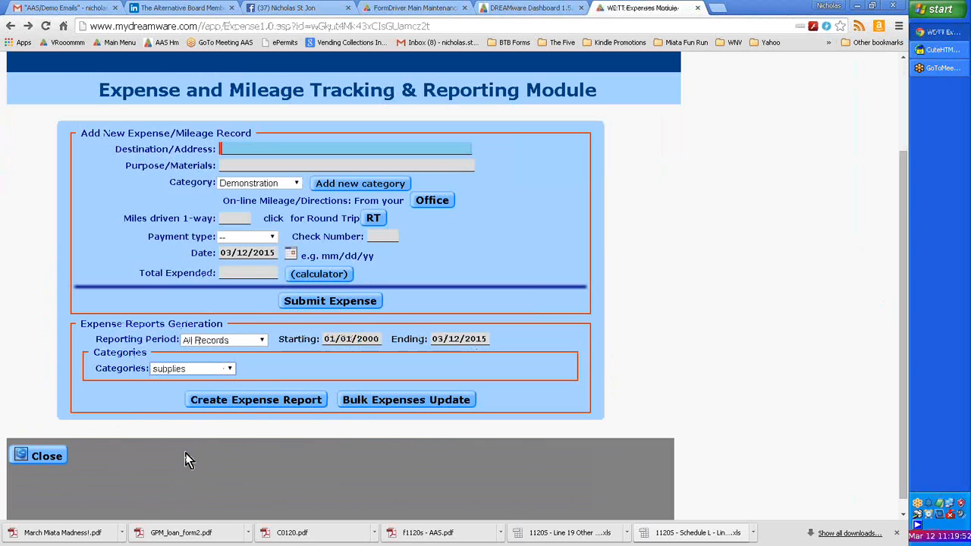
click(267, 402)
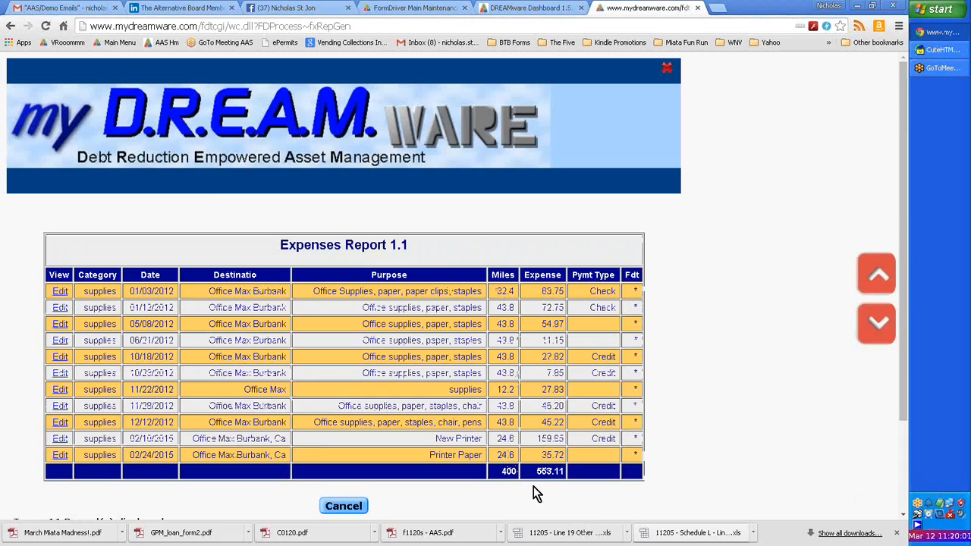
drag(535, 471, 565, 478)
double_click(508, 472)
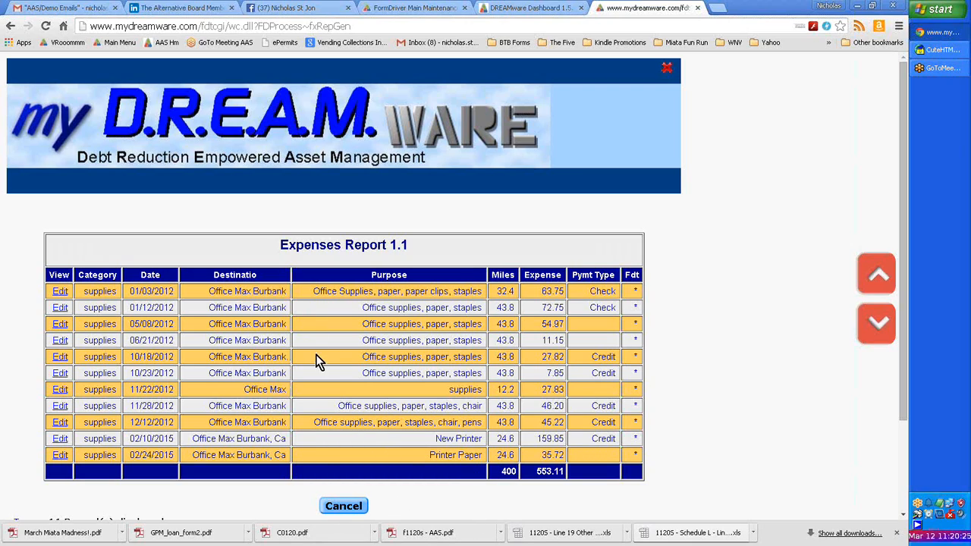
click(348, 510)
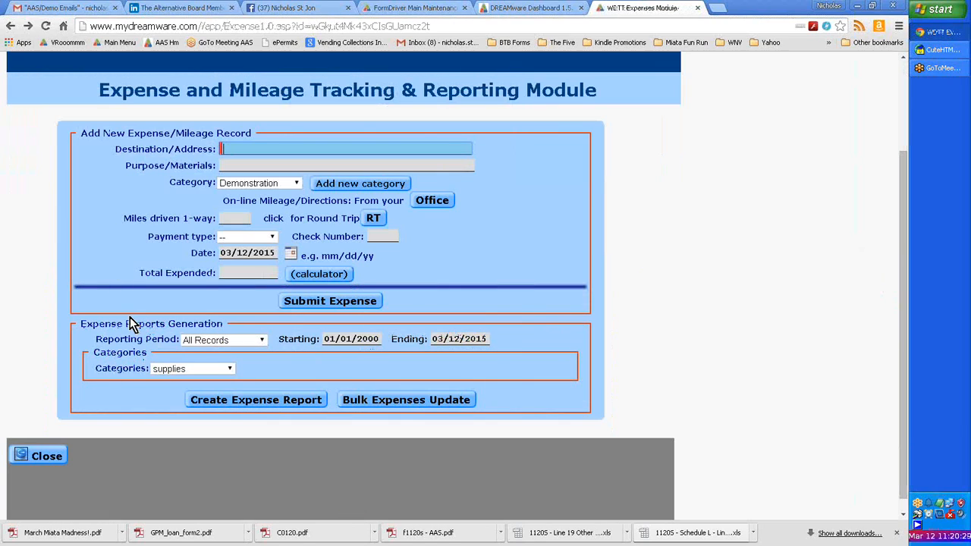
Begin a new expense record with Vonage as the destination and Phone Service as the purpose
click(213, 368)
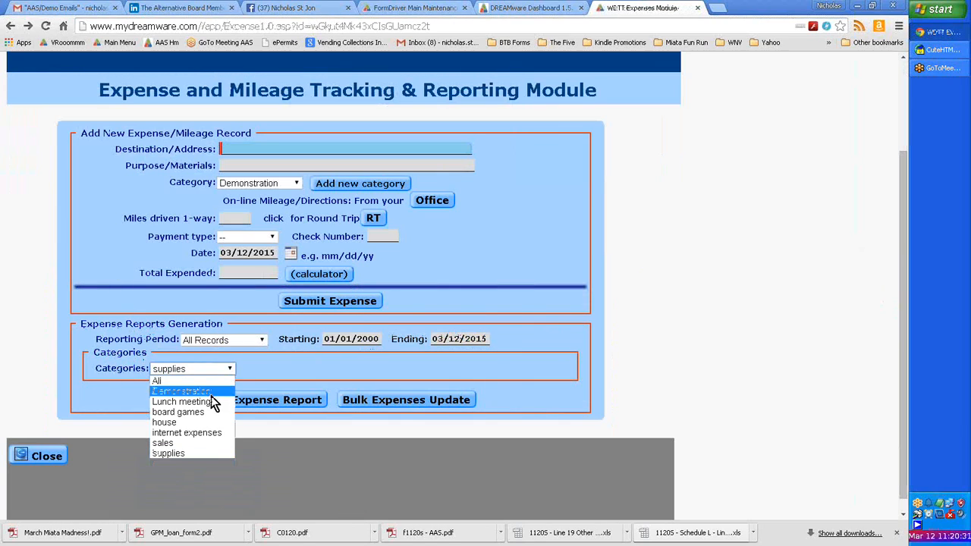
click(293, 146)
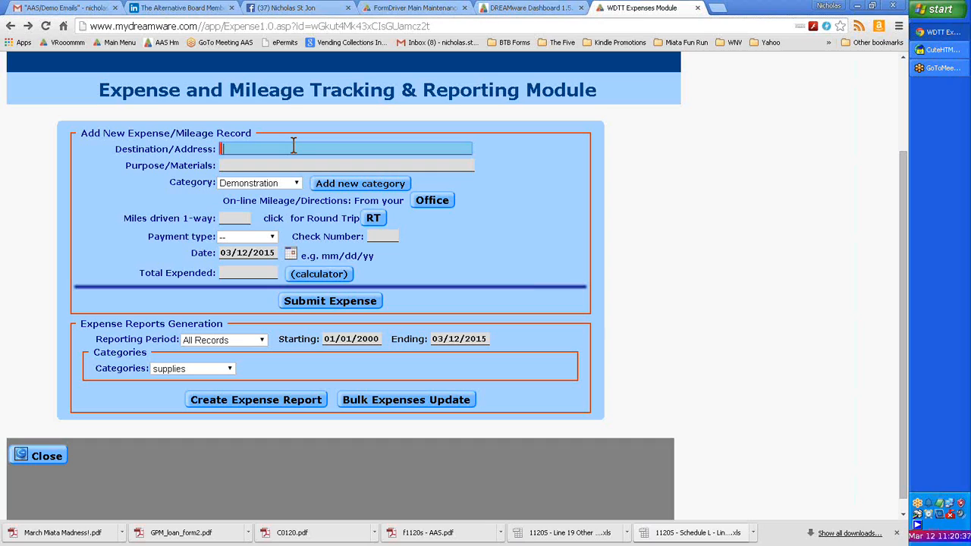
text(Vonage)
key(Tab)
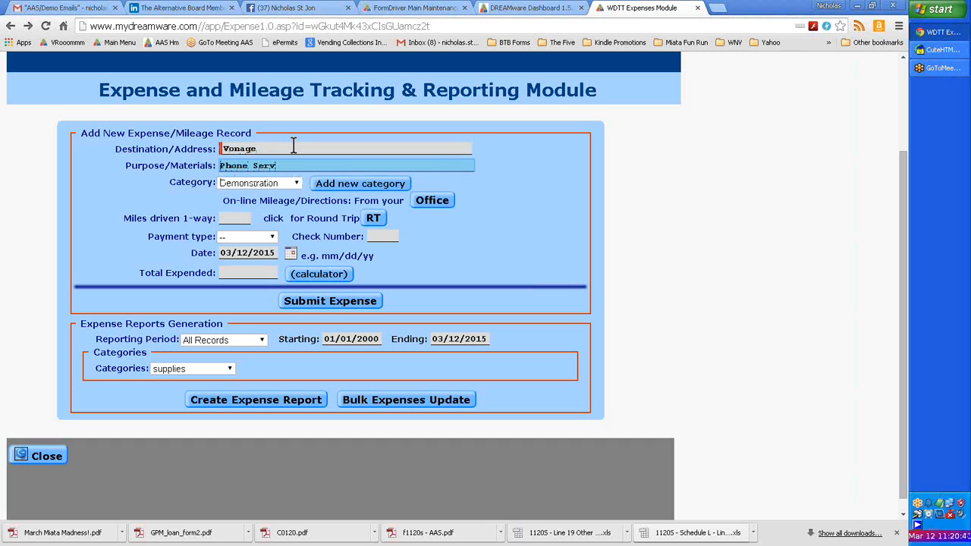
Add and save a new expense category named Operations Expenses for the Vonage record
click(296, 184)
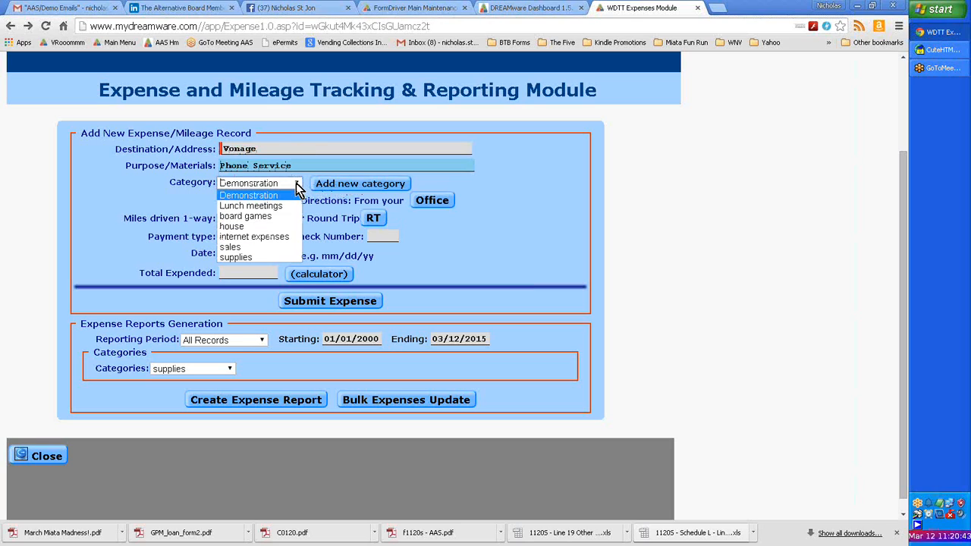
click(372, 184)
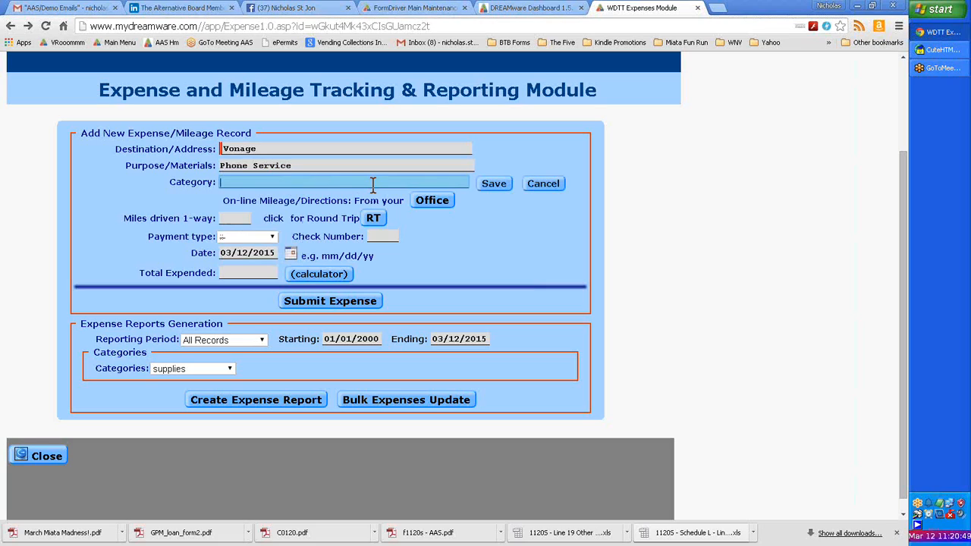
text(Operations Expenses)
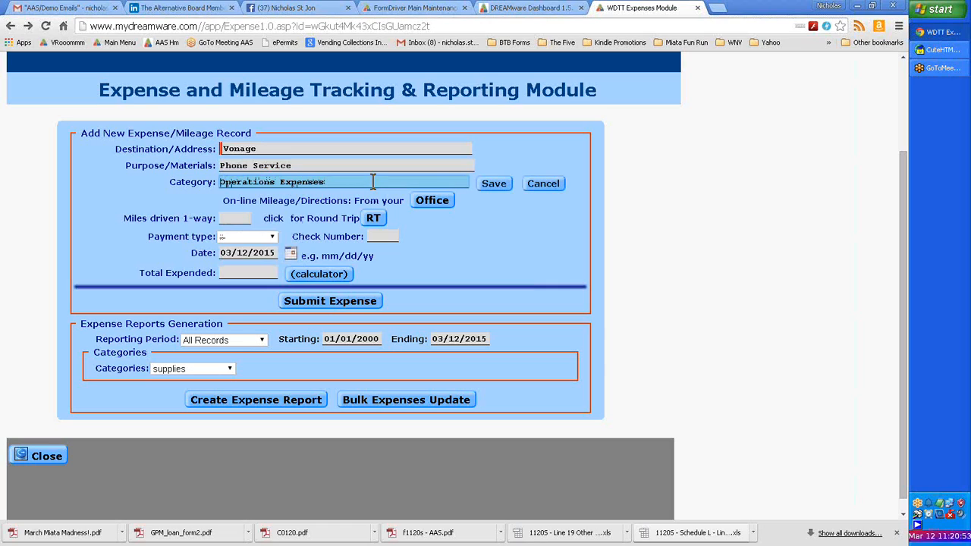
click(494, 184)
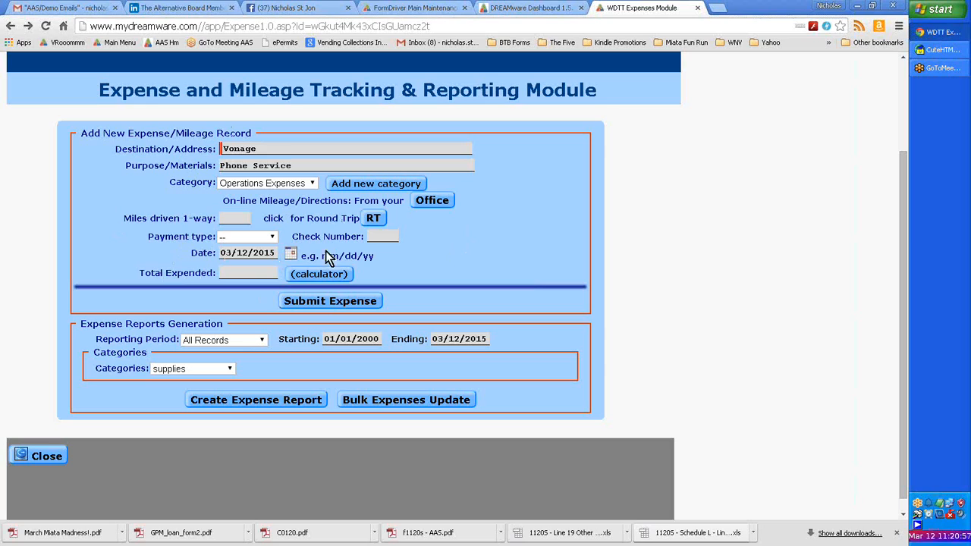
Set the Vonage expense's payment type to PayPal and its date to 01/25/2015
click(267, 238)
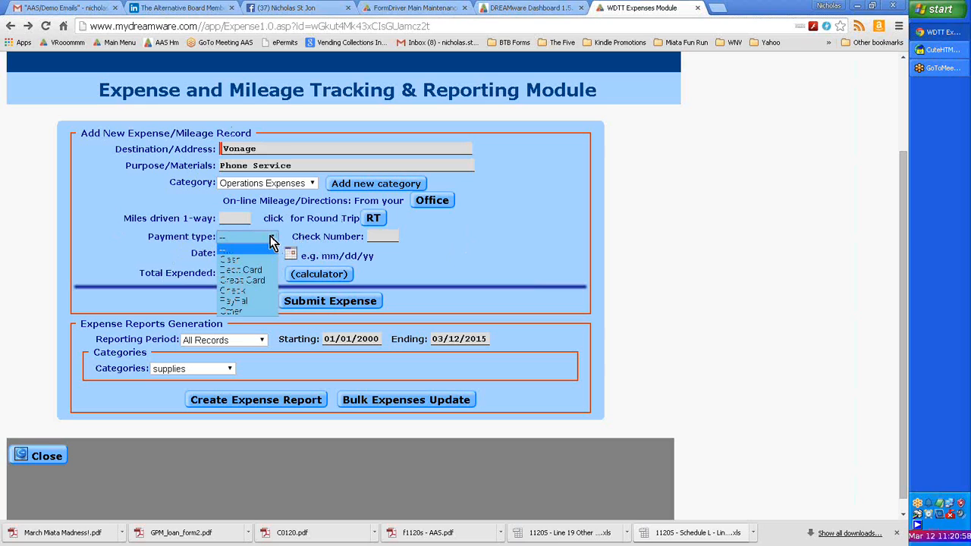
click(236, 301)
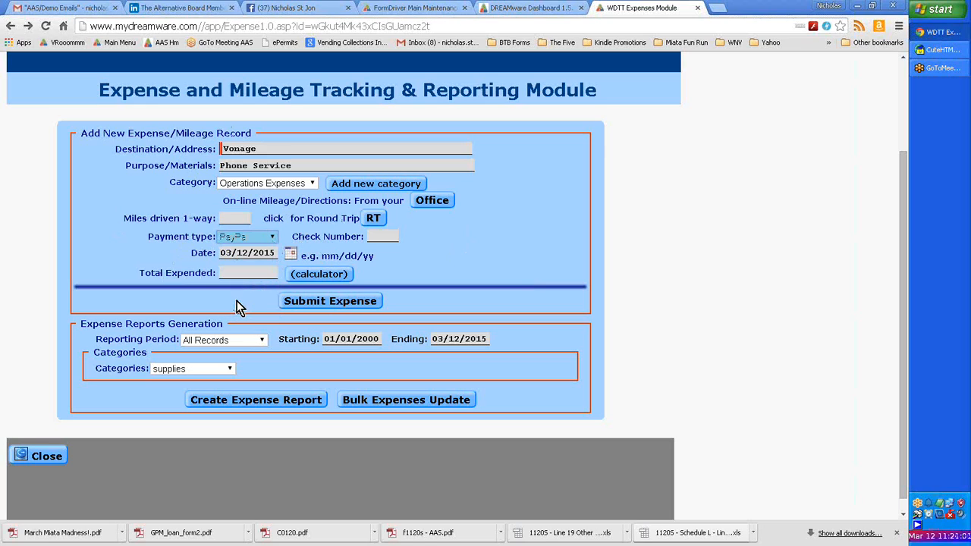
click(243, 255)
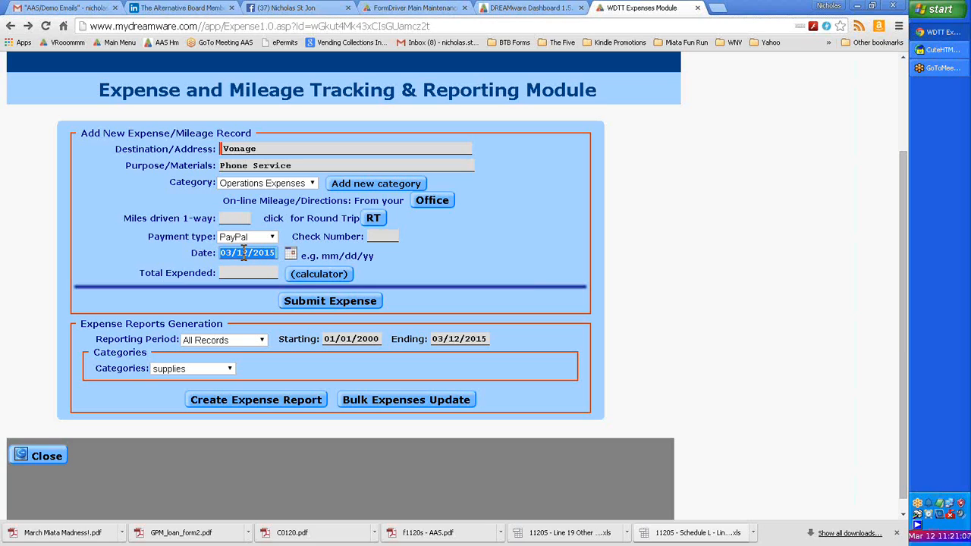
text(2)
key(BackSpace)
text(1.25)
click(489, 255)
Set the total expended to $14.99, submit and confirm the Vonage expense, and return to a blank expense form
click(247, 275)
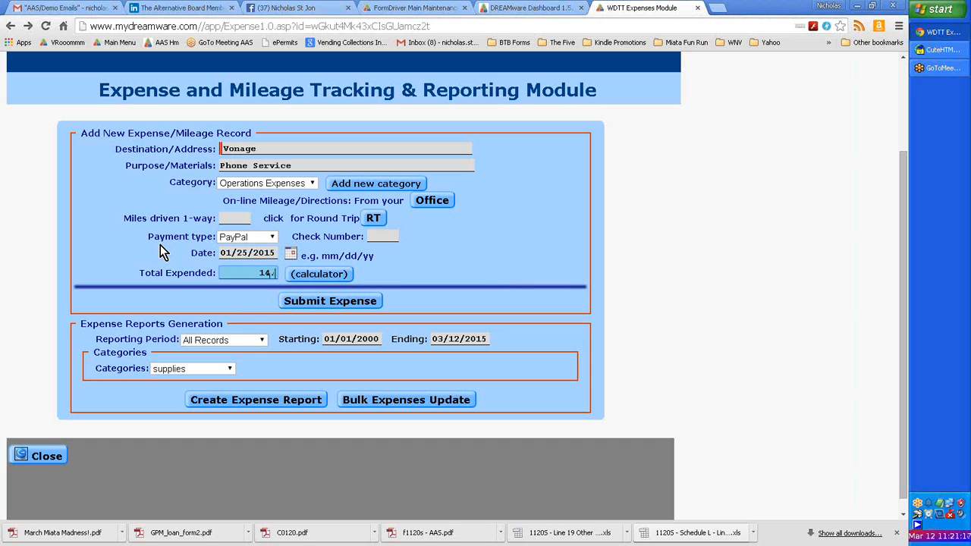
text(14.99)
click(448, 273)
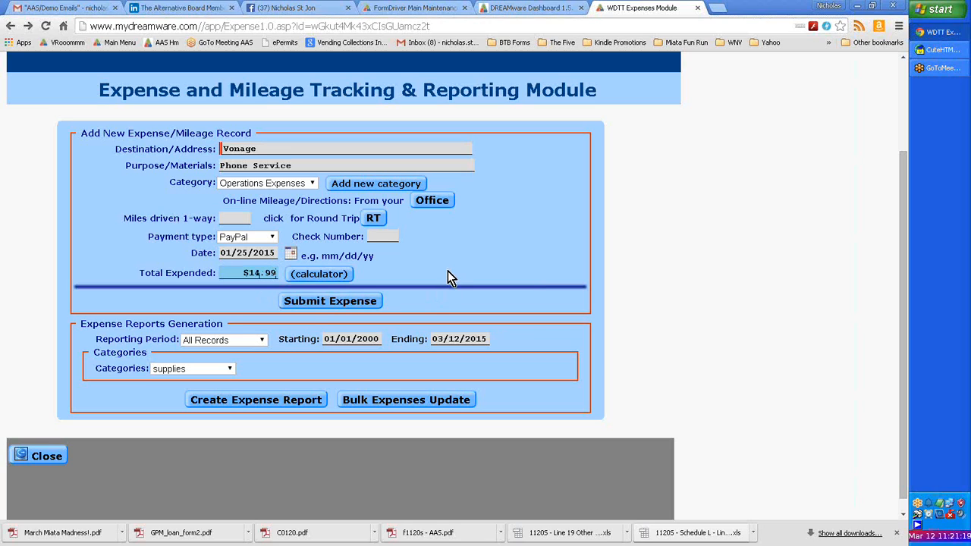
click(311, 307)
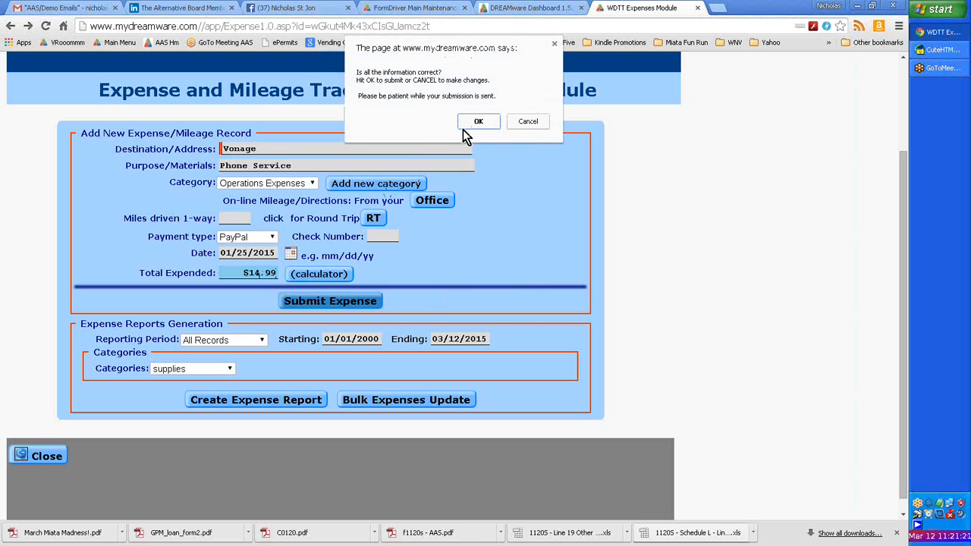
click(477, 122)
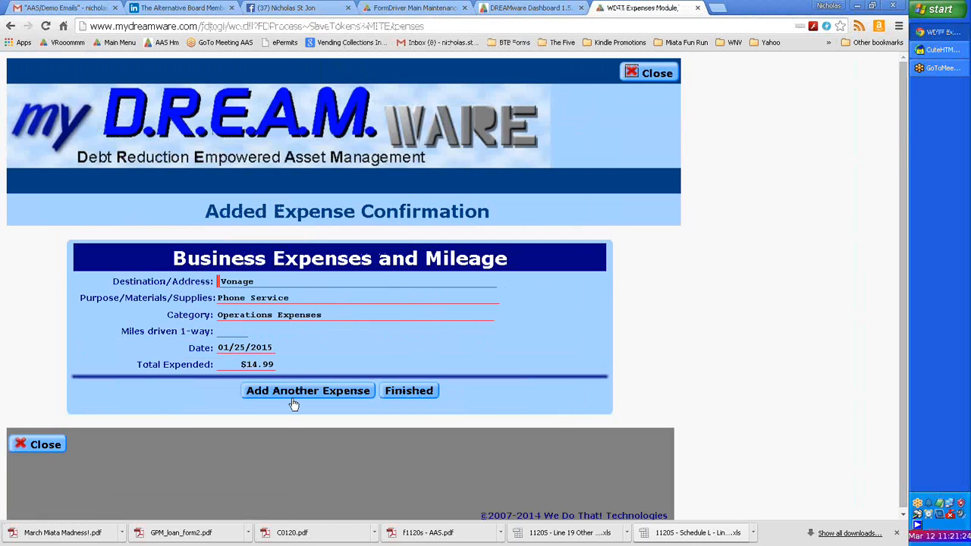
click(295, 402)
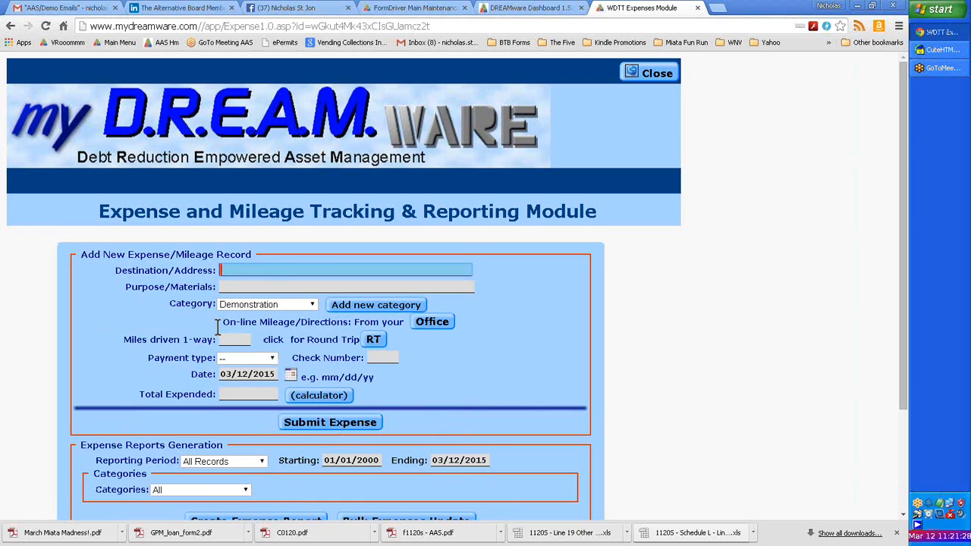
Create an expense report of the Operations Expenses category for All Records
click(272, 307)
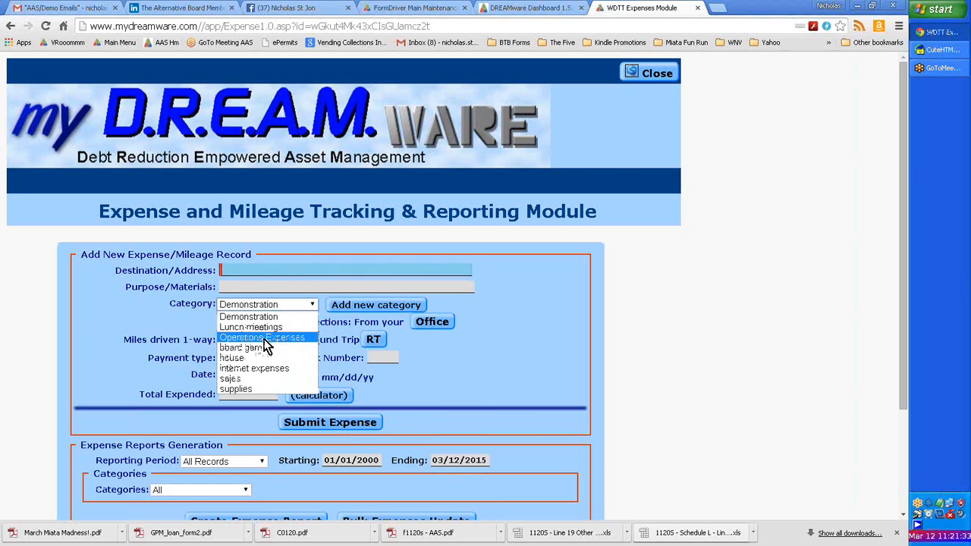
click(530, 320)
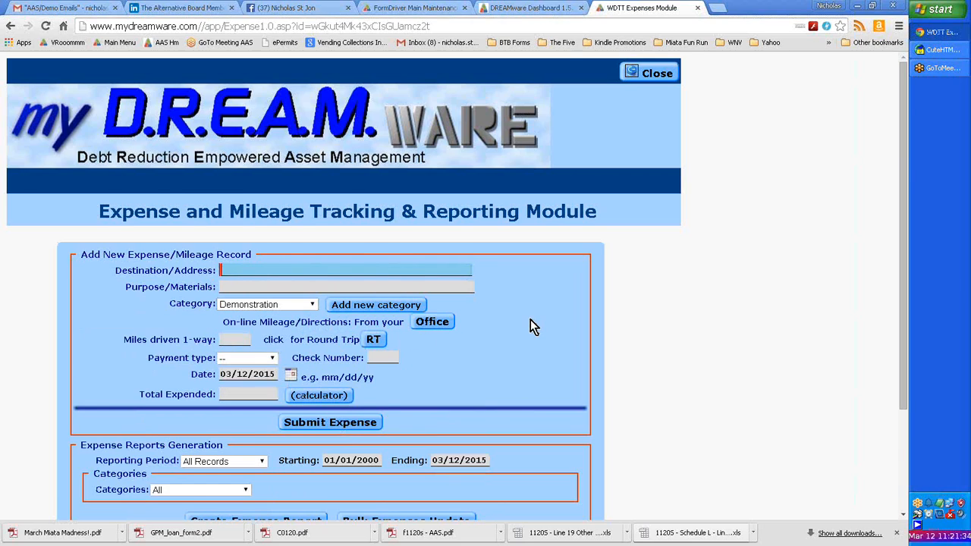
scroll(530, 320, down, 2)
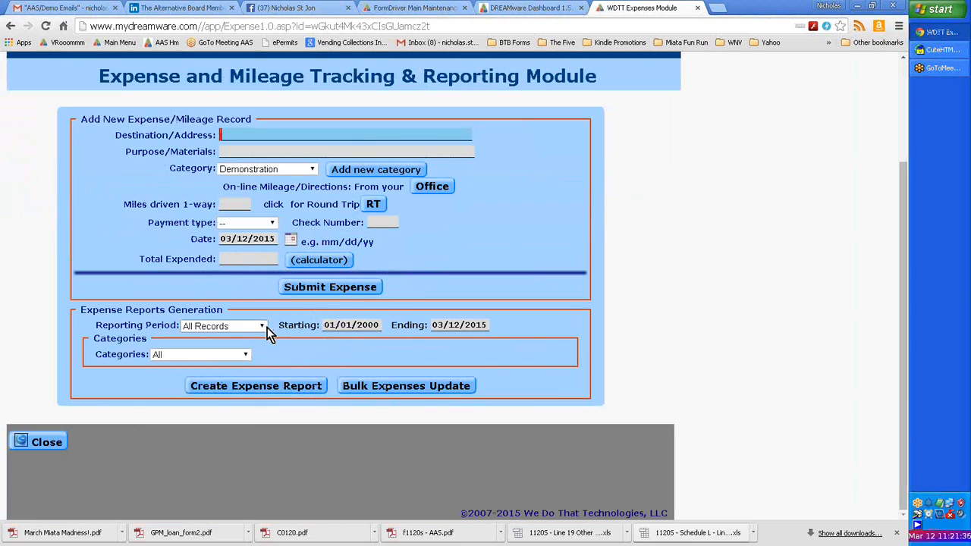
click(177, 357)
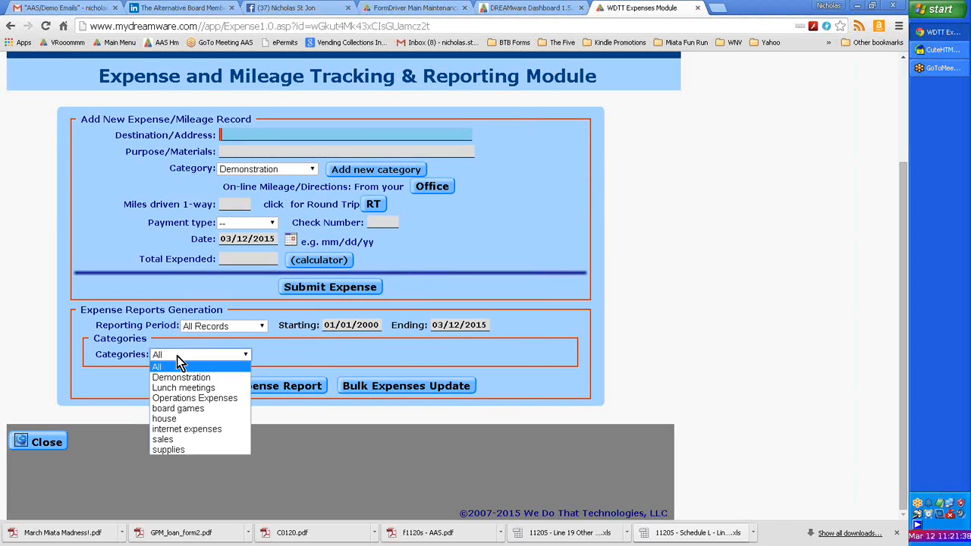
click(180, 399)
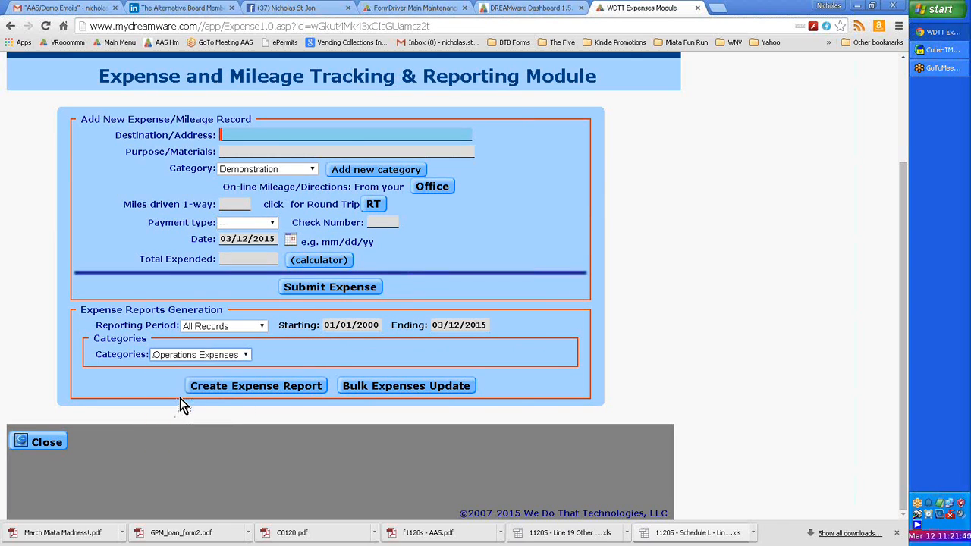
click(254, 388)
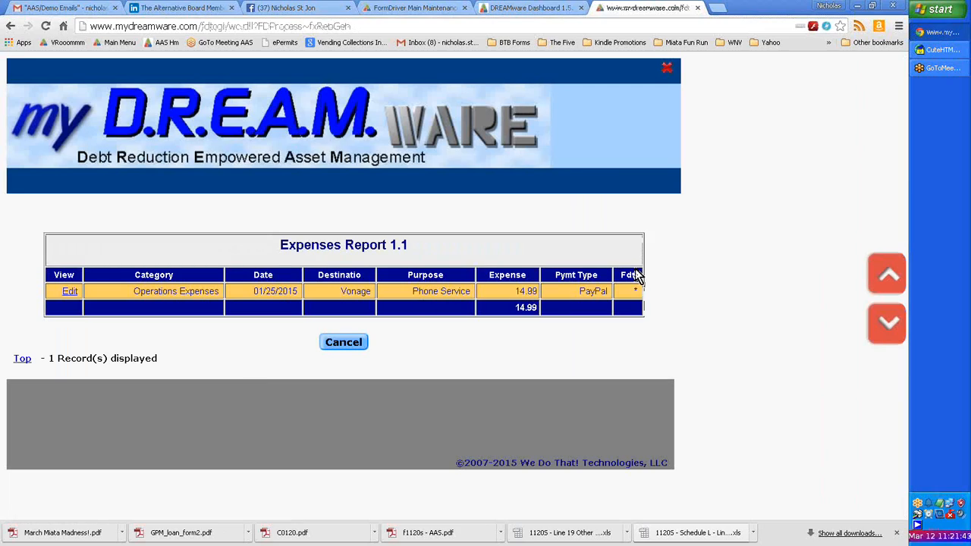
Open the Vonage expense from the report and save a recurring copy of it dated 02/23/2015
click(71, 296)
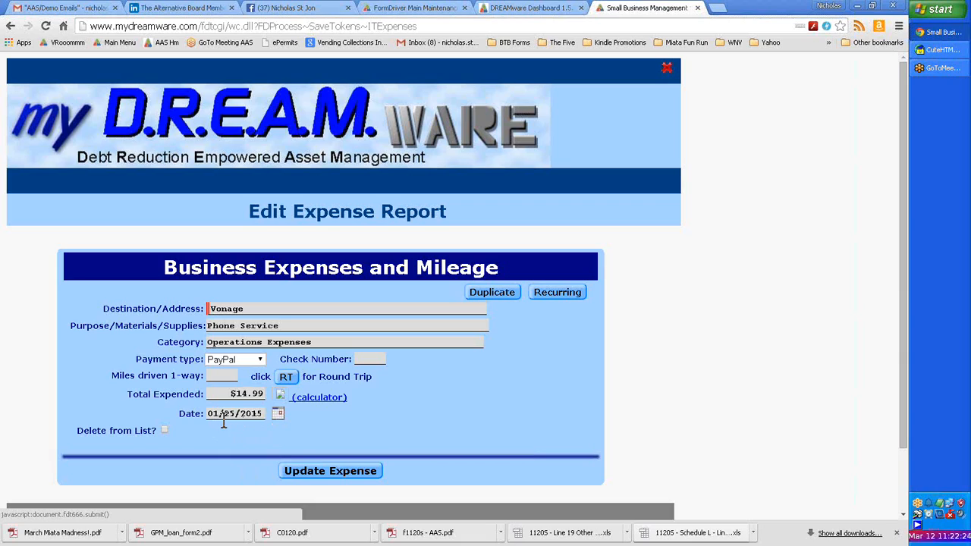
click(564, 298)
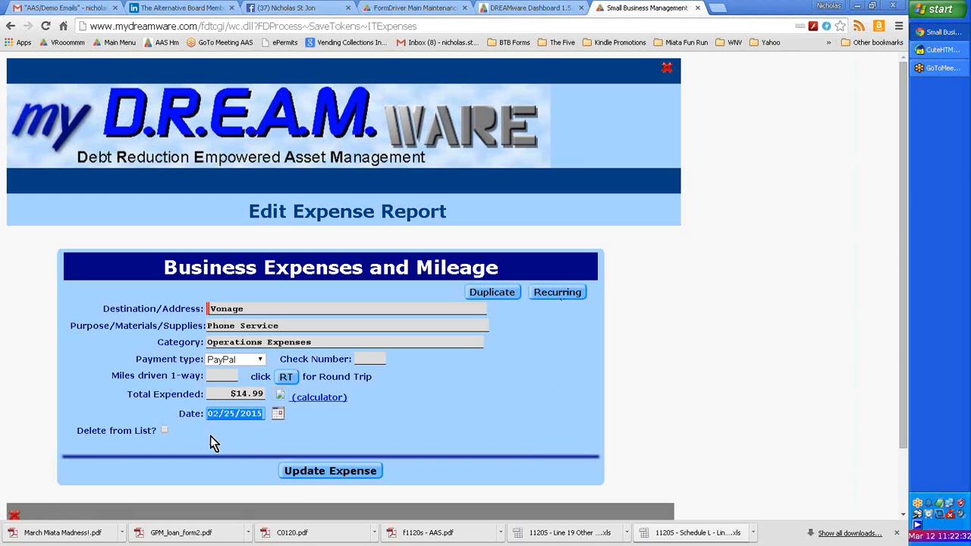
text(2.23)
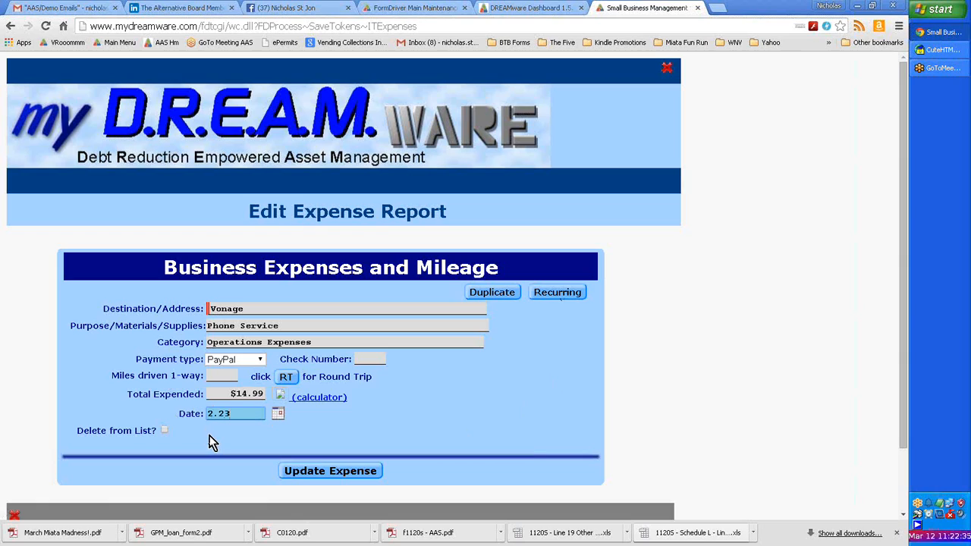
key(Tab)
click(326, 471)
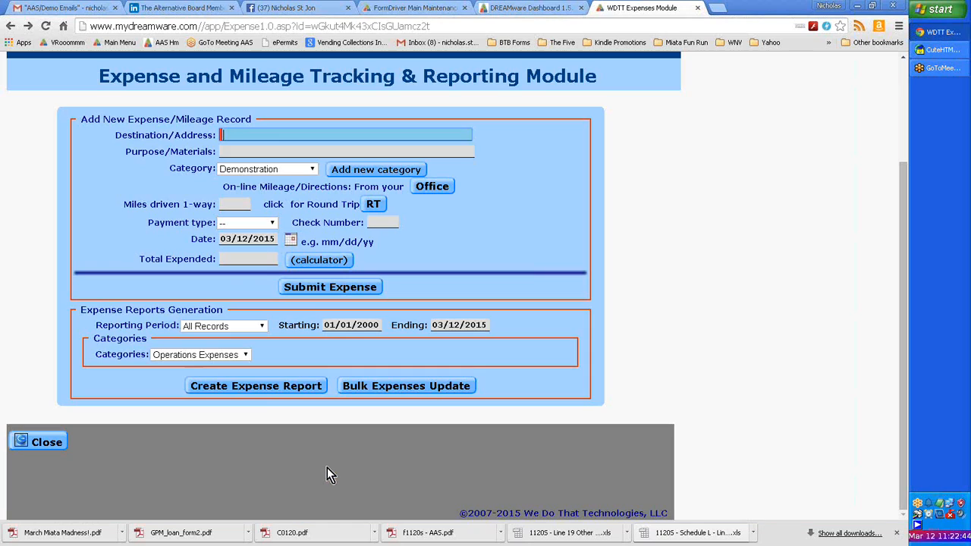
Create the Operations Expenses report again and save a recurring copy of the 02/23/2015 Vonage expense
click(270, 386)
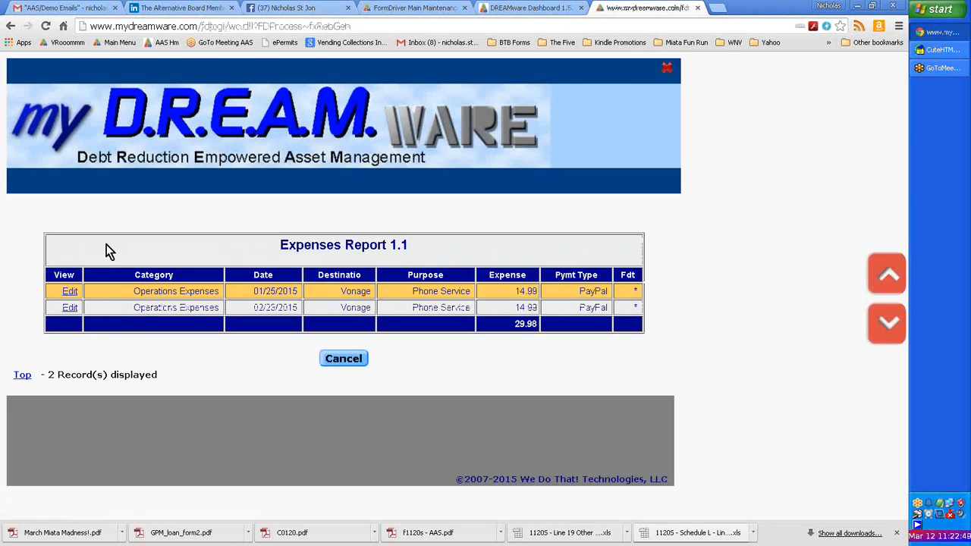
click(69, 309)
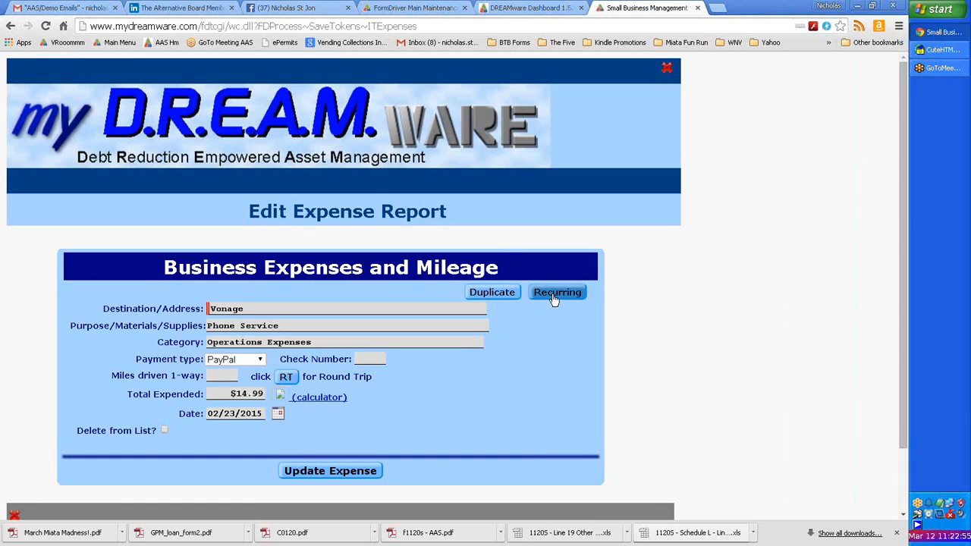
click(554, 295)
click(330, 472)
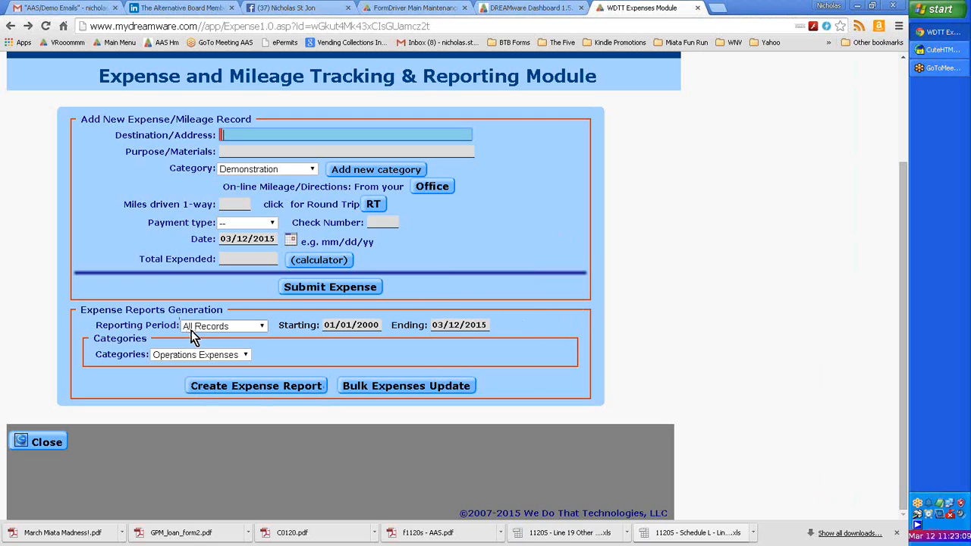
Create an expense report of the supplies category for All Records and open the 02/24/2015 Printer Paper expense for editing
click(202, 355)
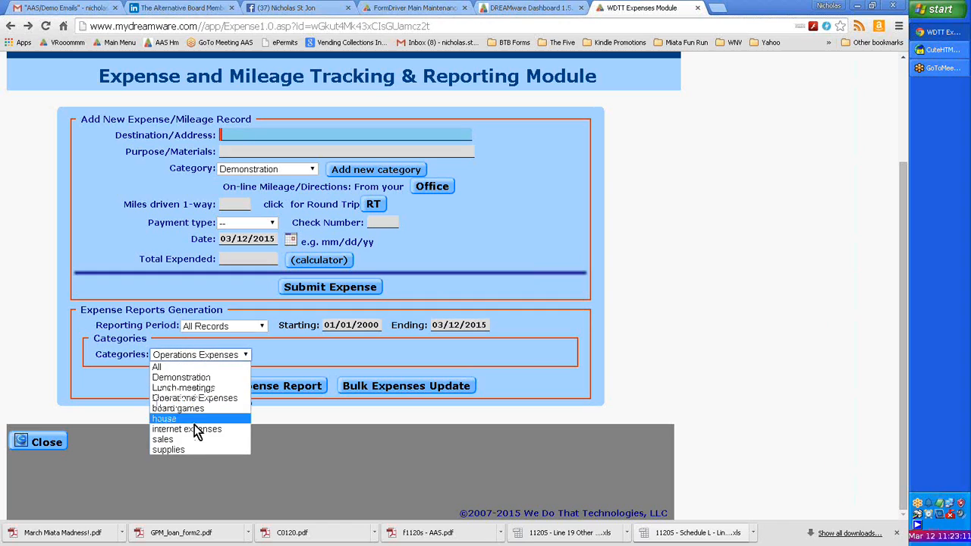
click(182, 450)
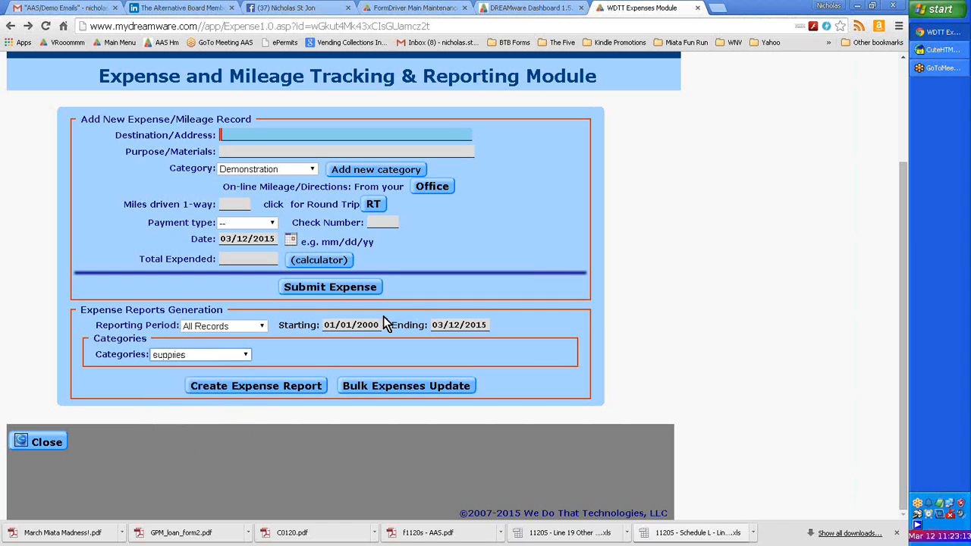
click(275, 387)
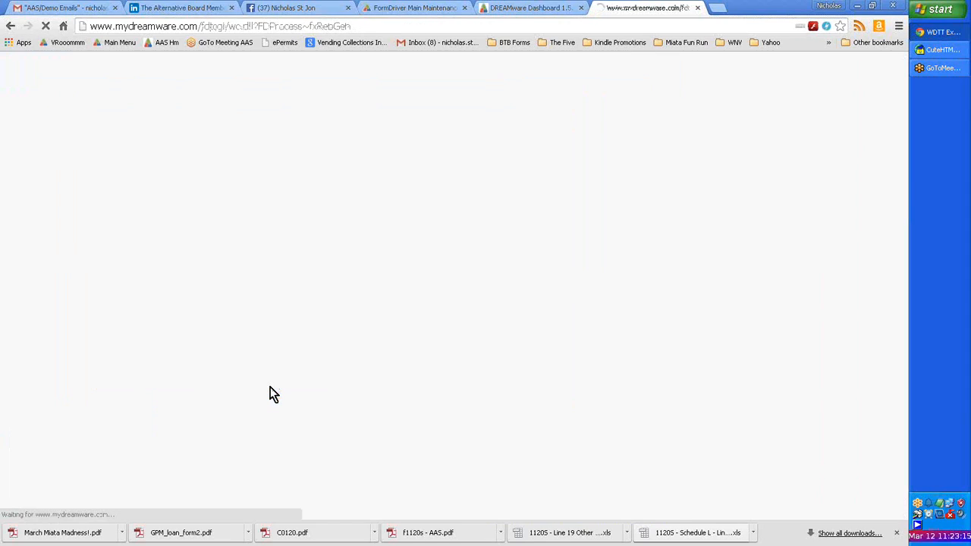
scroll(250, 372, down, 2)
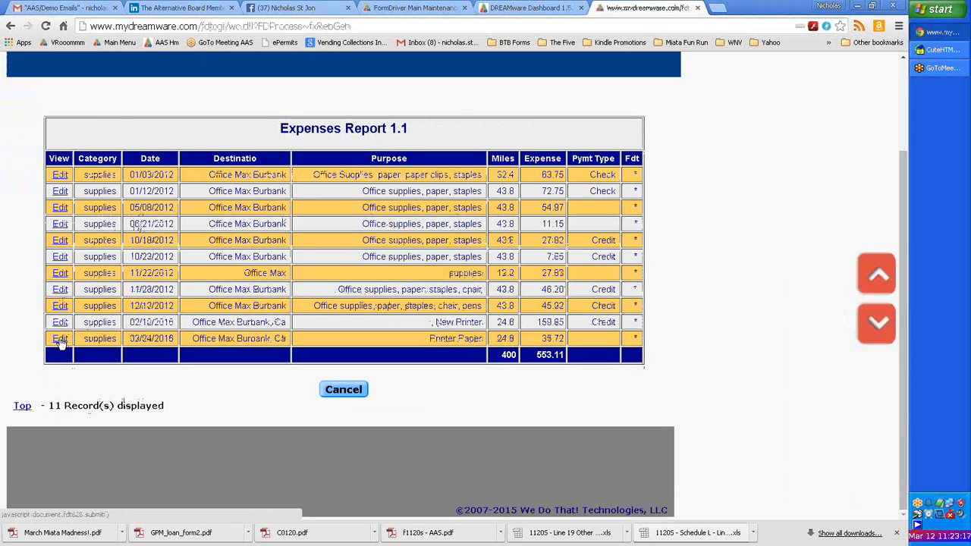
click(60, 339)
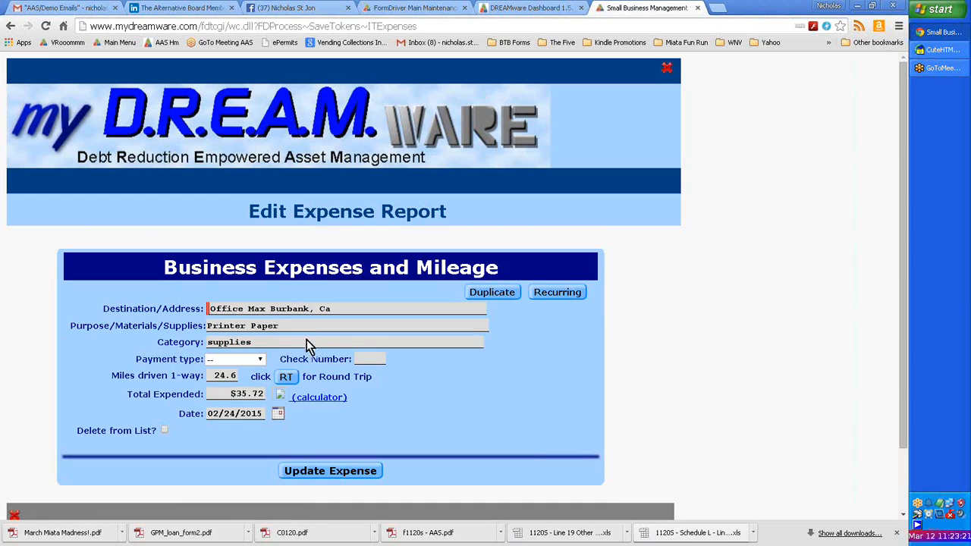
Duplicate the Printer Paper expense, setting the copy's total expended to $42.73 and its date to 03/05/2015
click(493, 293)
text(4)
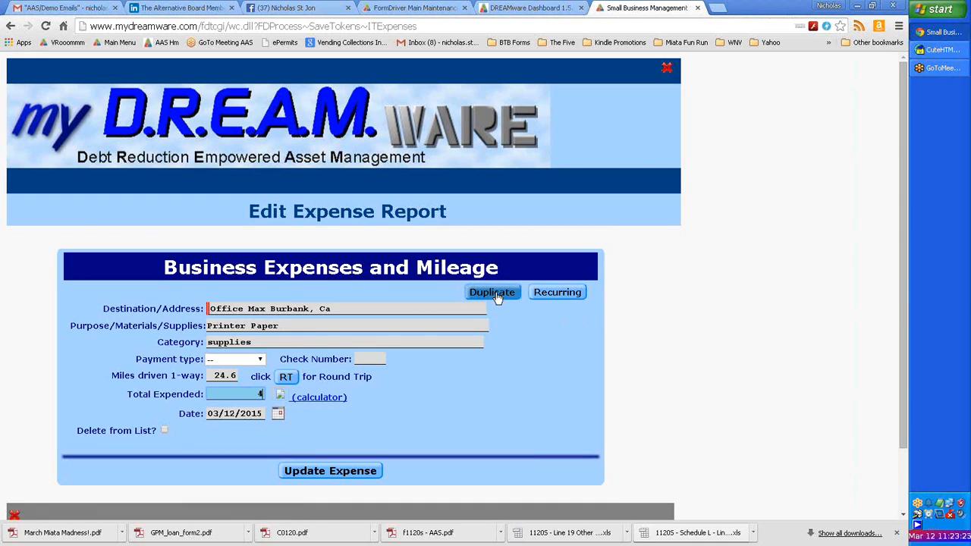
text(2.73)
click(247, 413)
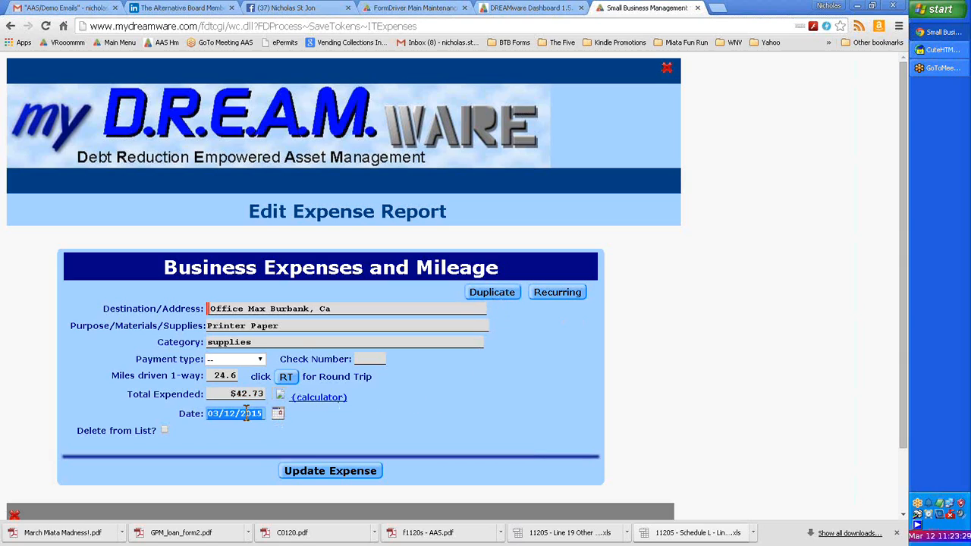
text(3.5)
Change the duplicated expense's purpose to Ink cartridges and save the record
click(283, 326)
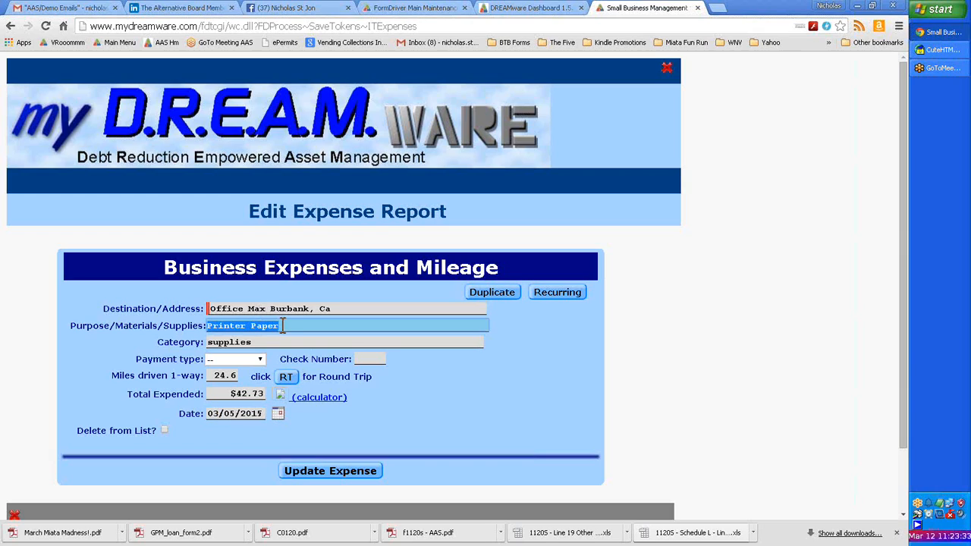
text(In)
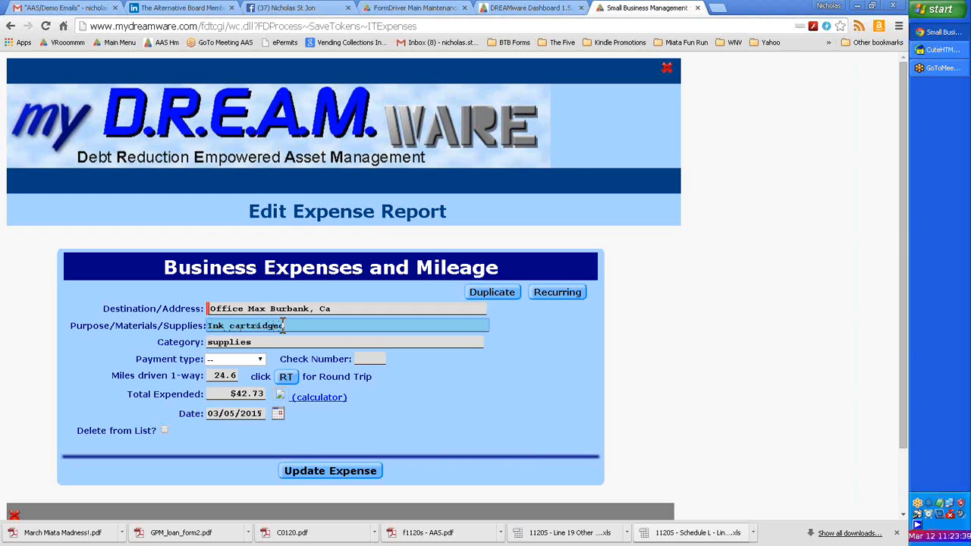
text(k cartridges)
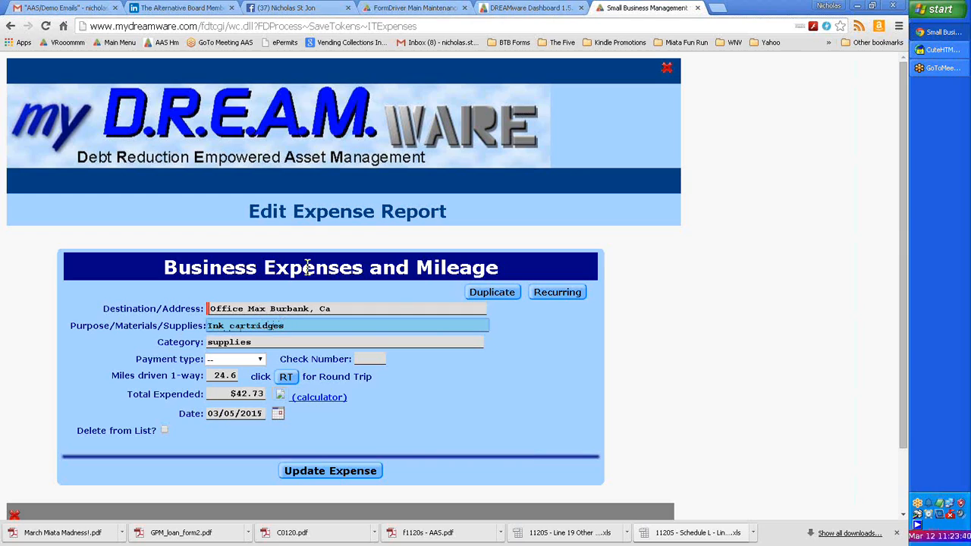
click(310, 473)
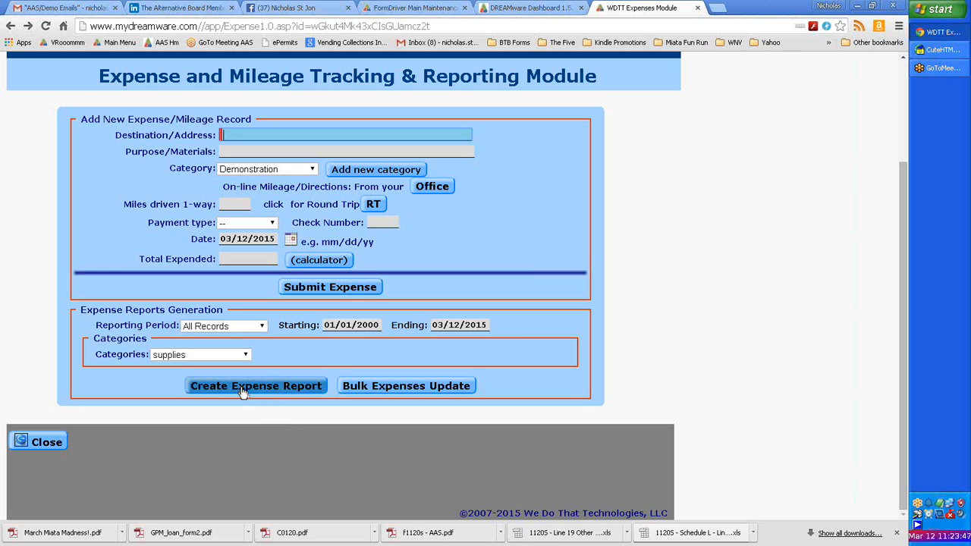
Create a supplies expense report for This Year YTD, check the Ink cartridges entry, and return to the expense form
click(255, 325)
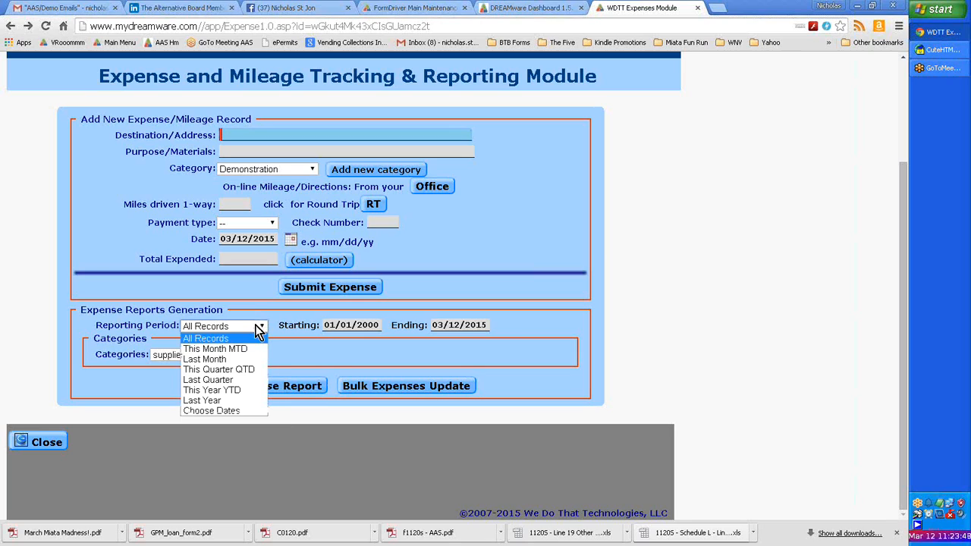
click(231, 390)
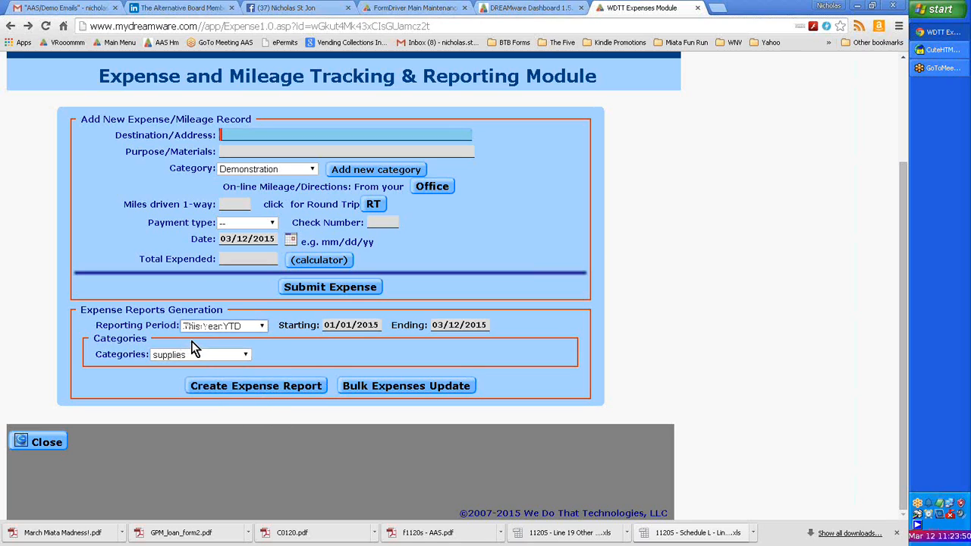
click(279, 389)
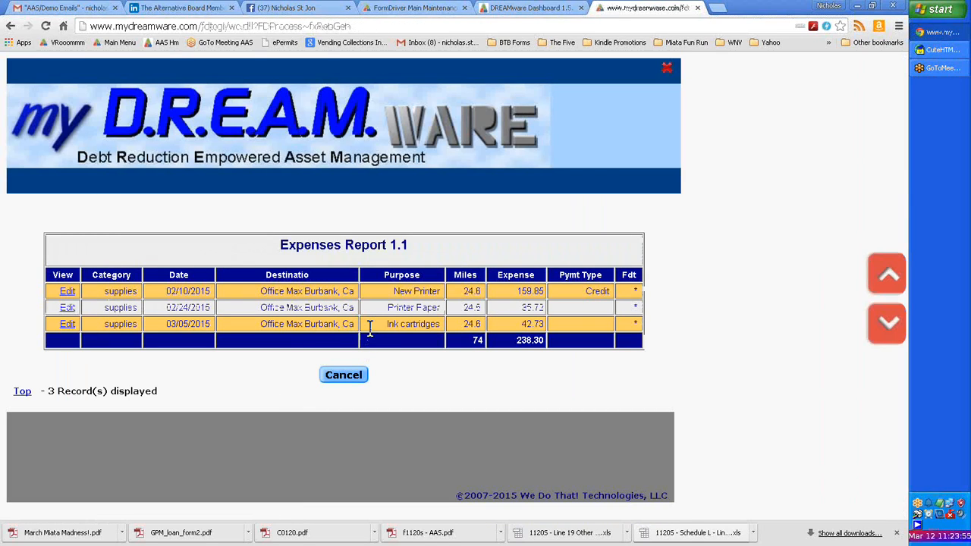
drag(370, 327, 447, 327)
click(390, 341)
click(342, 376)
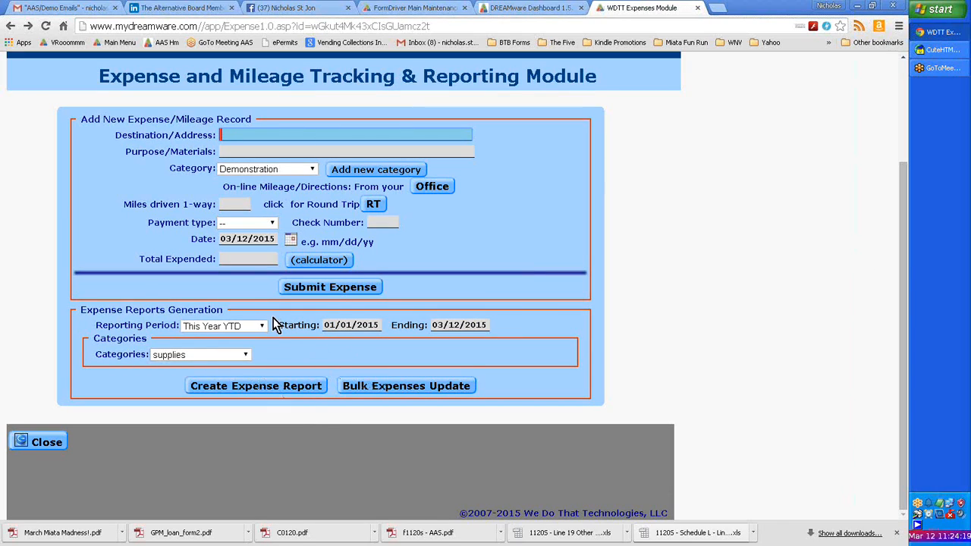
Bulk-update the supplies payment types to Check for Printer Paper and Debit for Ink cartridges, save, and return to a blank expense form
click(426, 388)
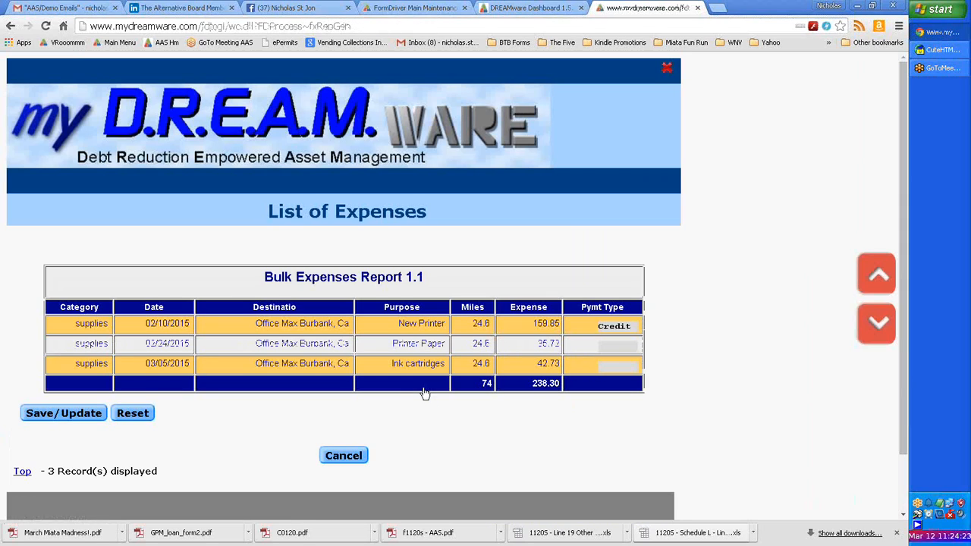
click(633, 345)
key(shift+Tab)
key(Tab)
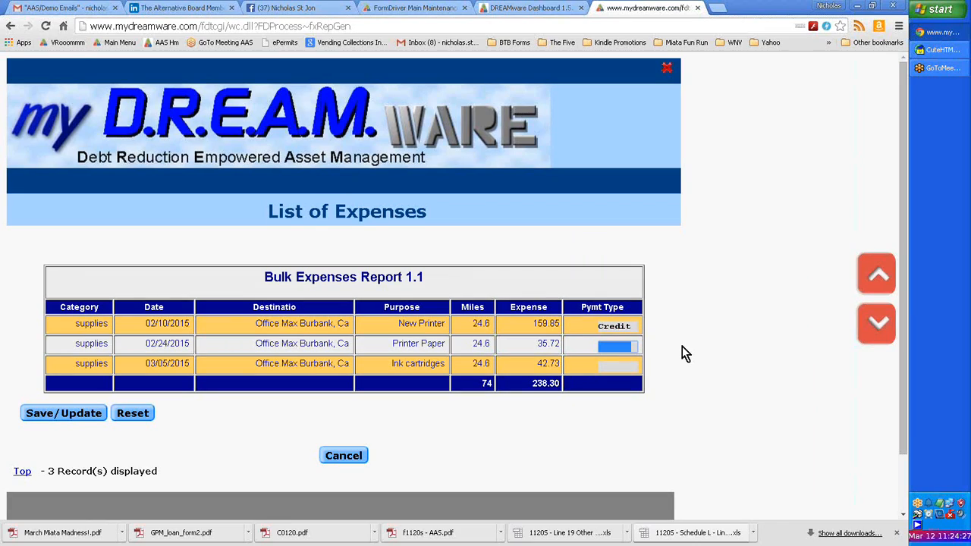
text(Check)
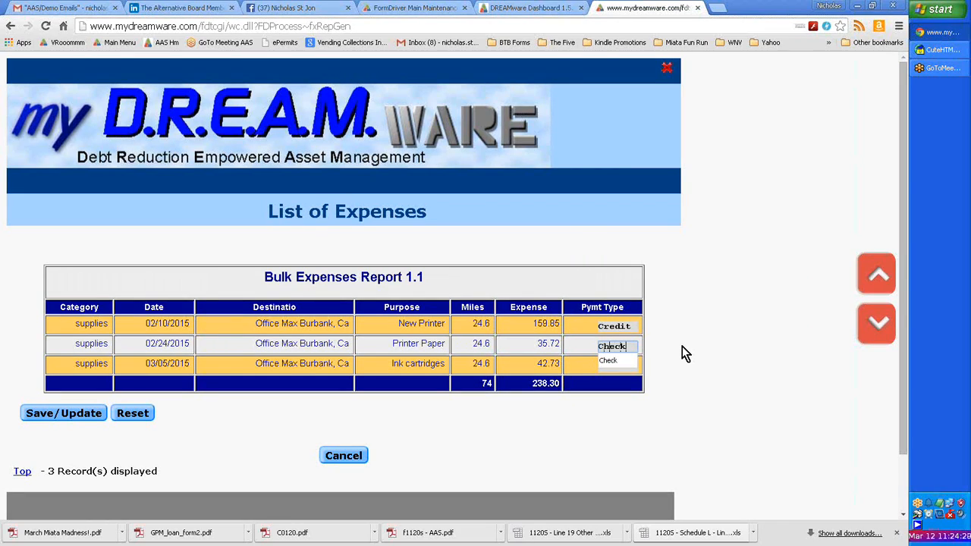
key(Tab)
text(Debit)
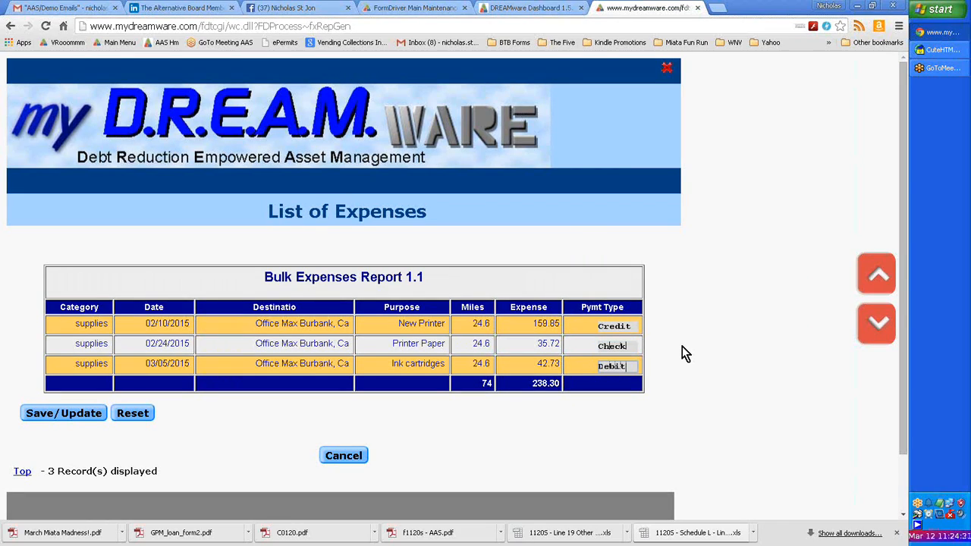
text( Card)
click(58, 413)
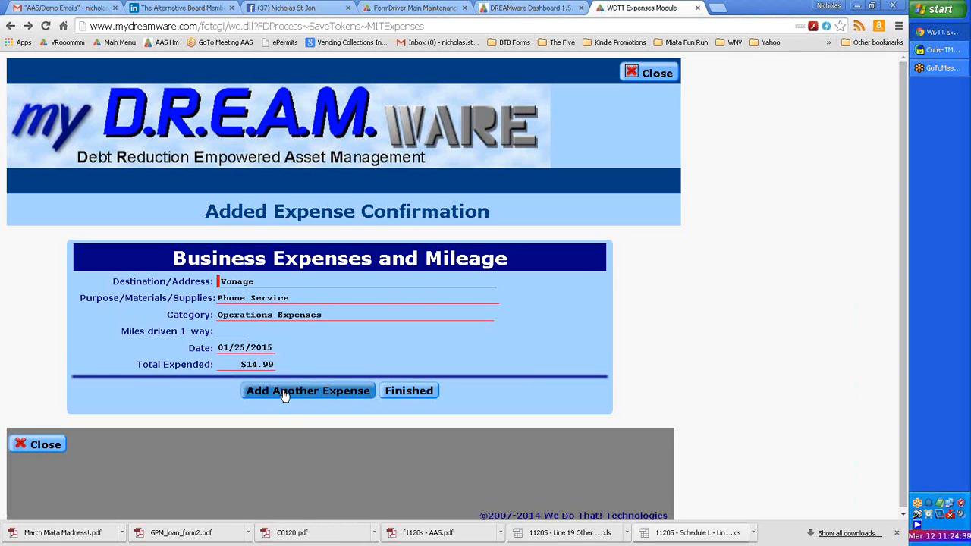
click(283, 392)
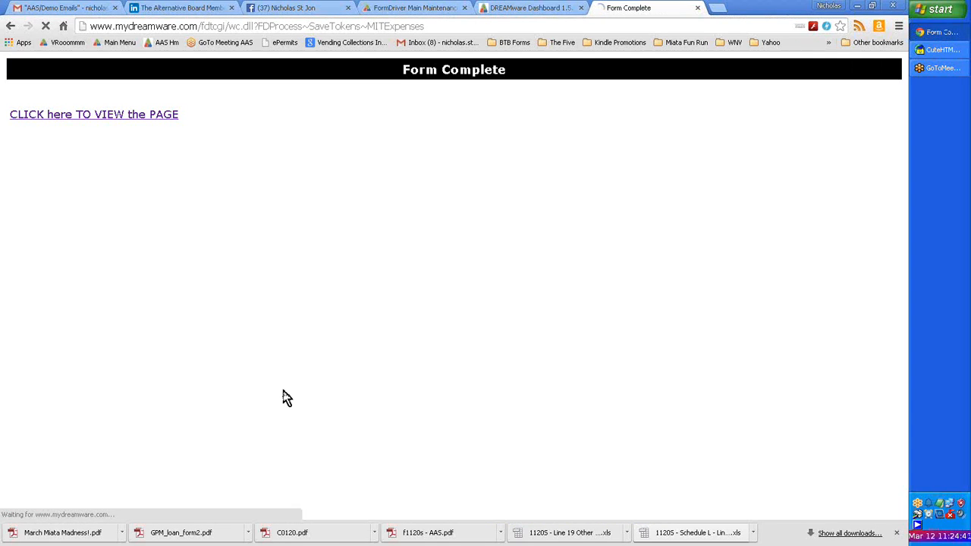
Create the This Year YTD supplies report again, review its payment types, expense total and mileage total, and return to the form
scroll(230, 414, down, 2)
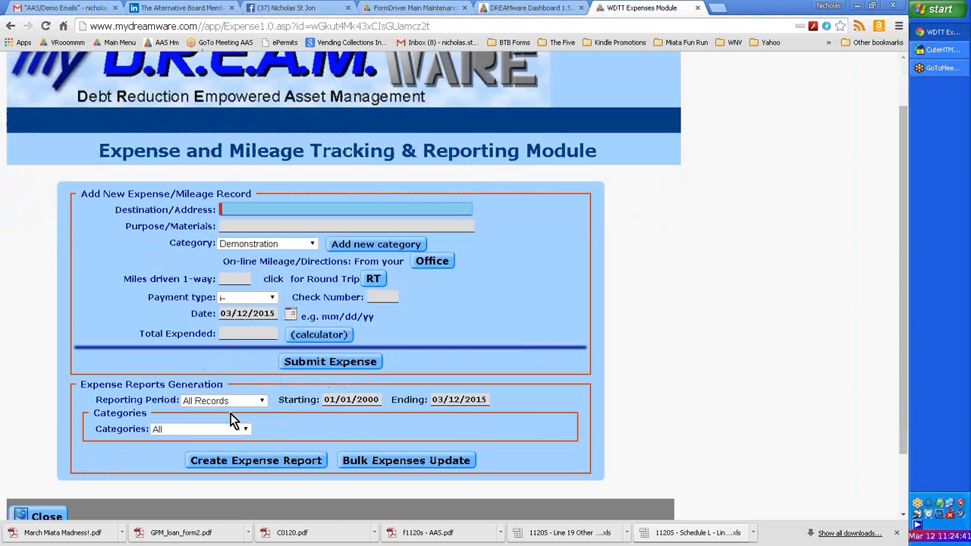
click(218, 341)
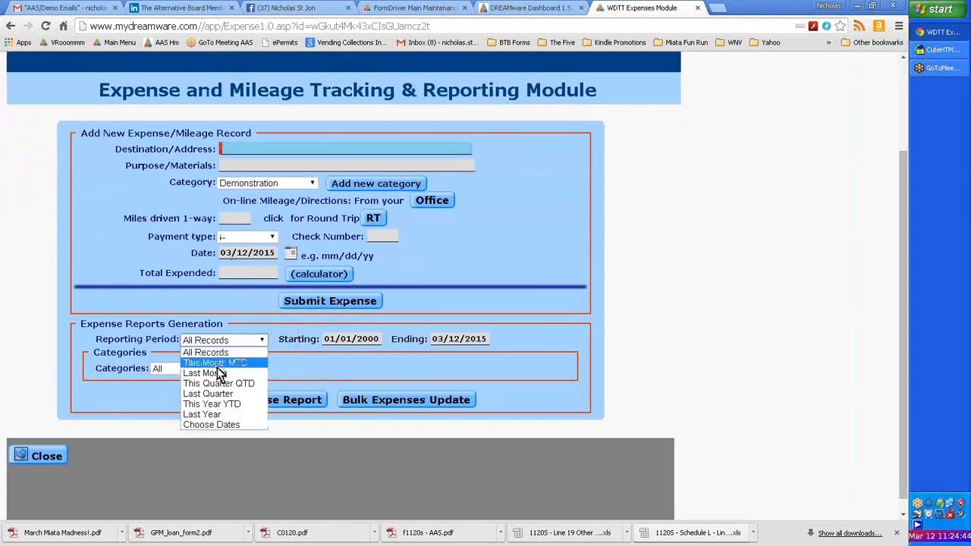
click(220, 407)
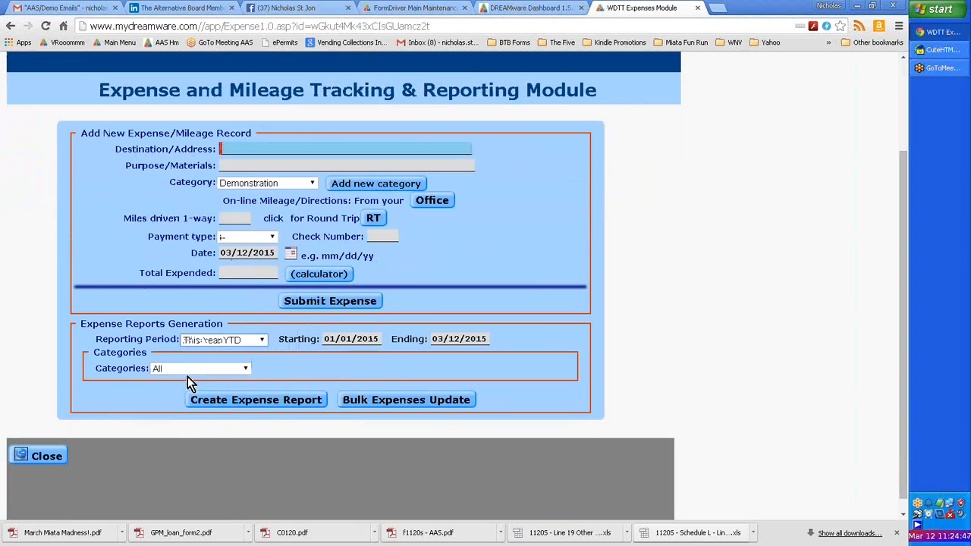
click(190, 369)
click(172, 464)
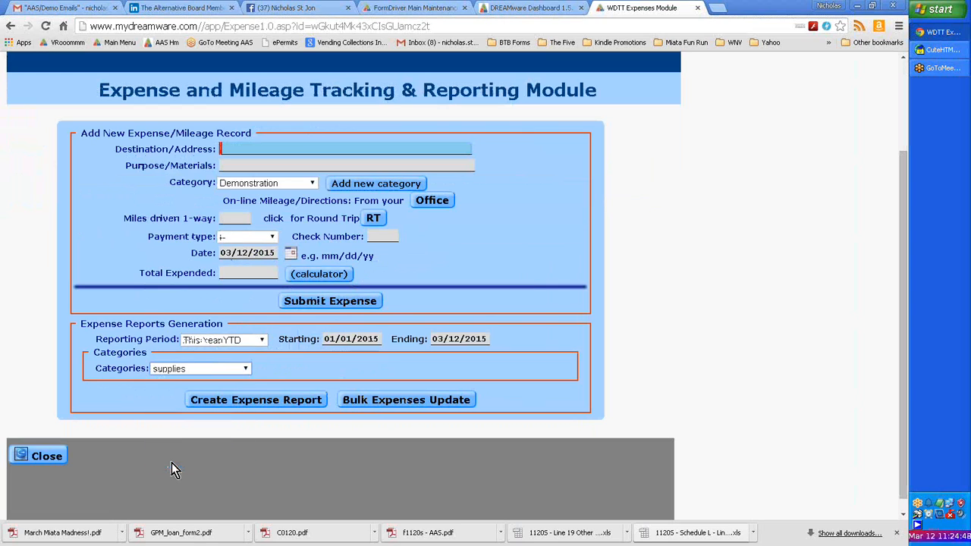
click(256, 402)
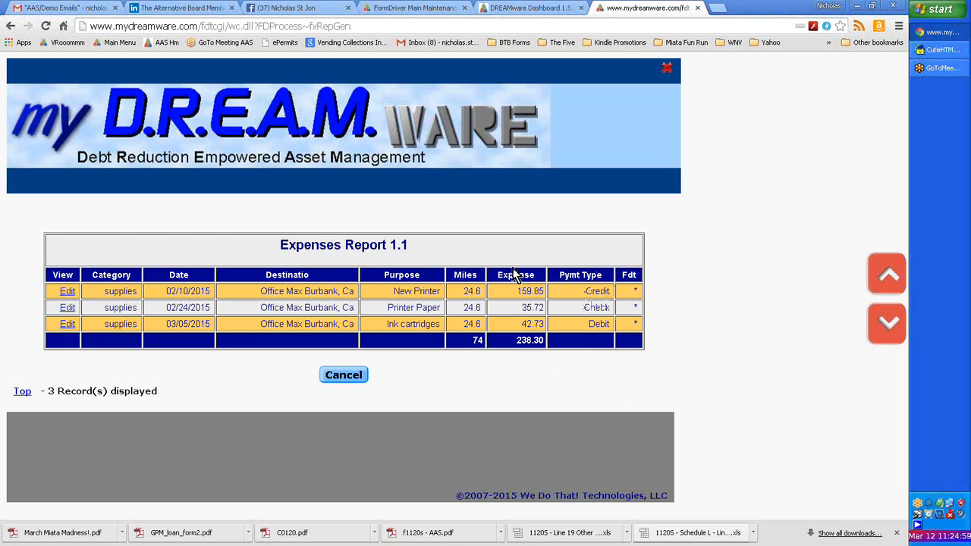
double_click(514, 338)
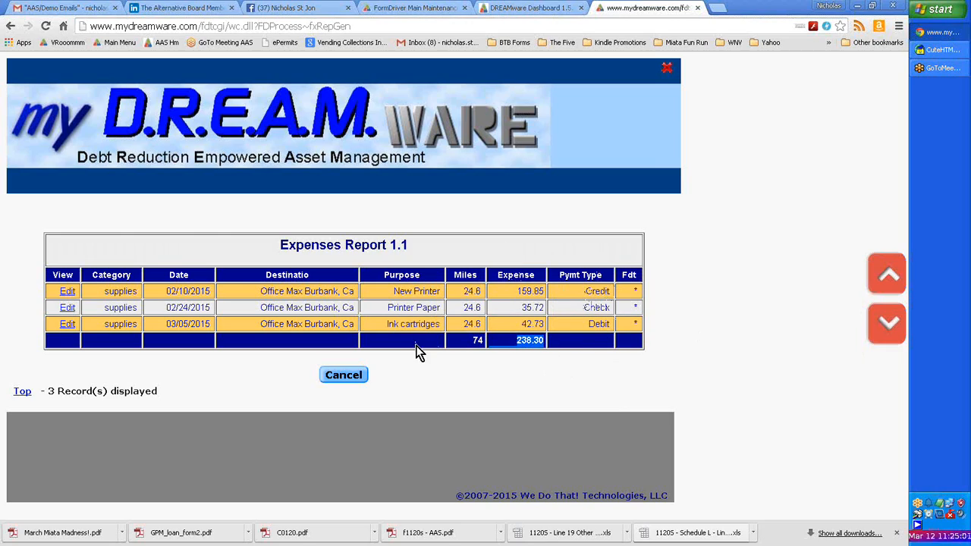
click(466, 343)
click(330, 377)
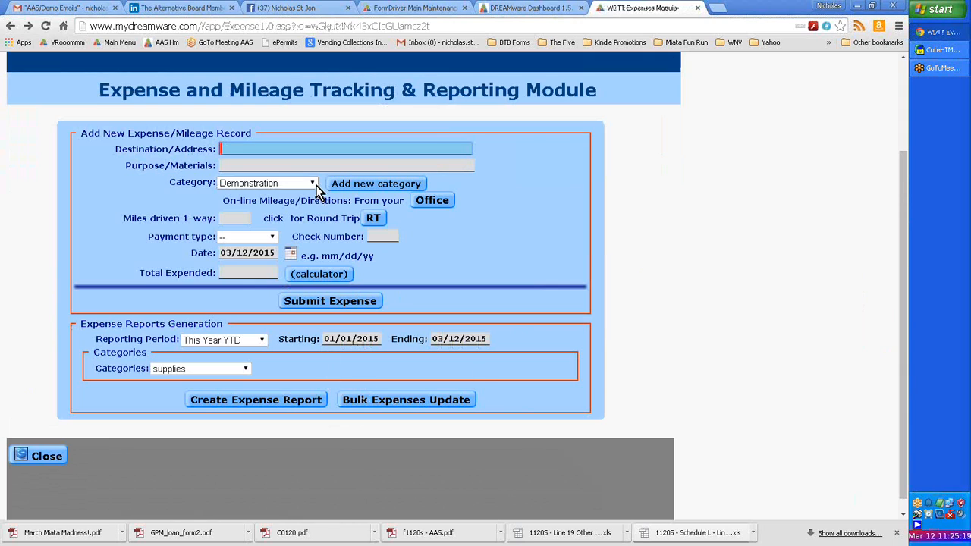
Close the expense module and reopen it from the dashboard
scroll(709, 157, up, 1)
scroll(709, 151, up, 1)
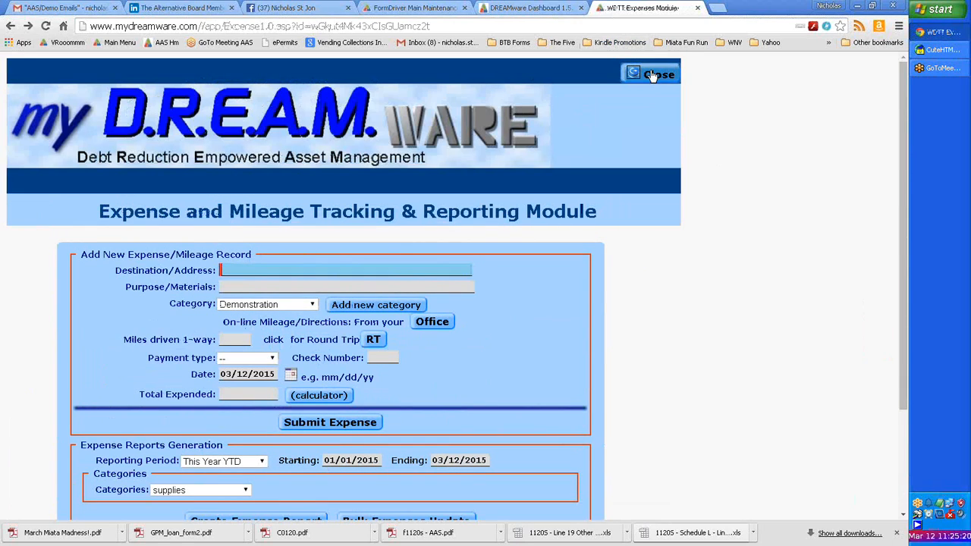
click(650, 74)
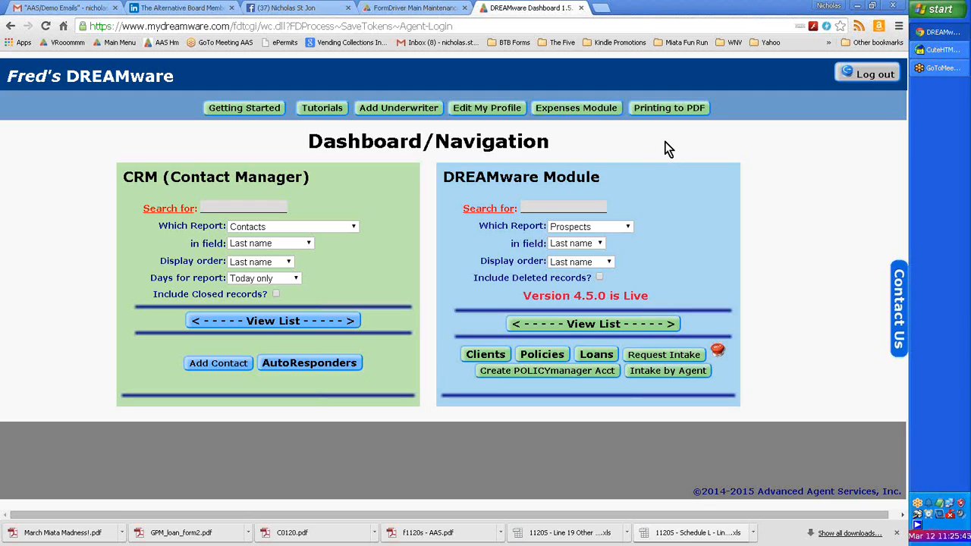
click(564, 112)
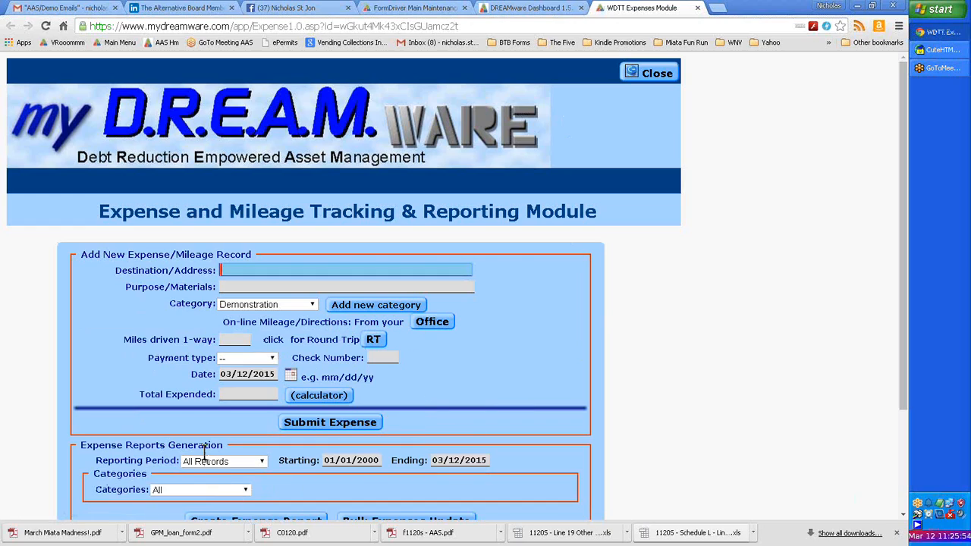
Enter 100000 as the total expended in the new expense record
click(258, 394)
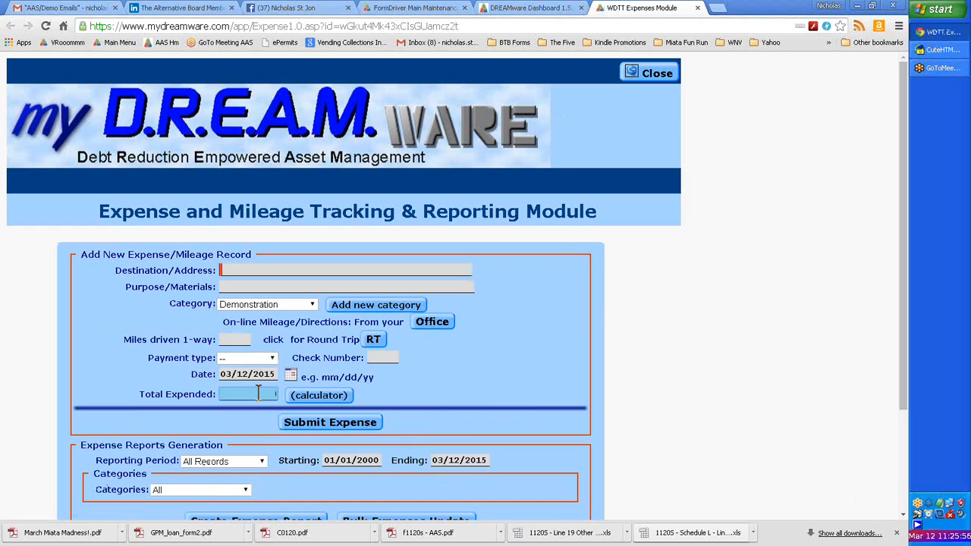
text(100000)
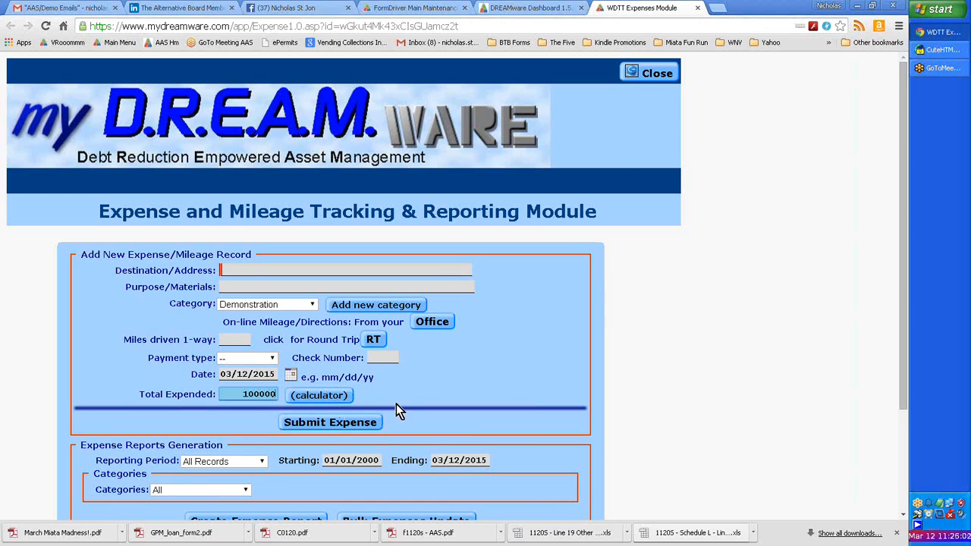
click(502, 380)
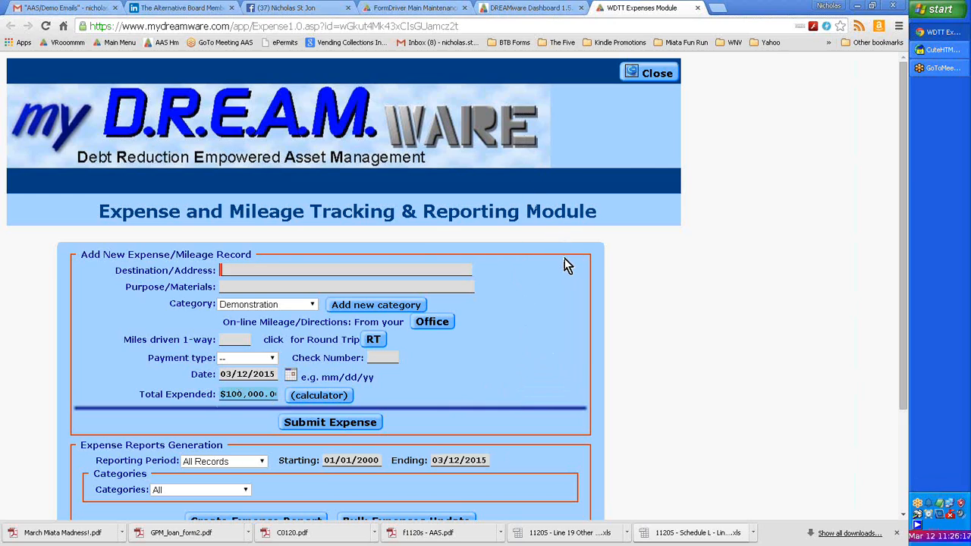
scroll(598, 250, down, 1)
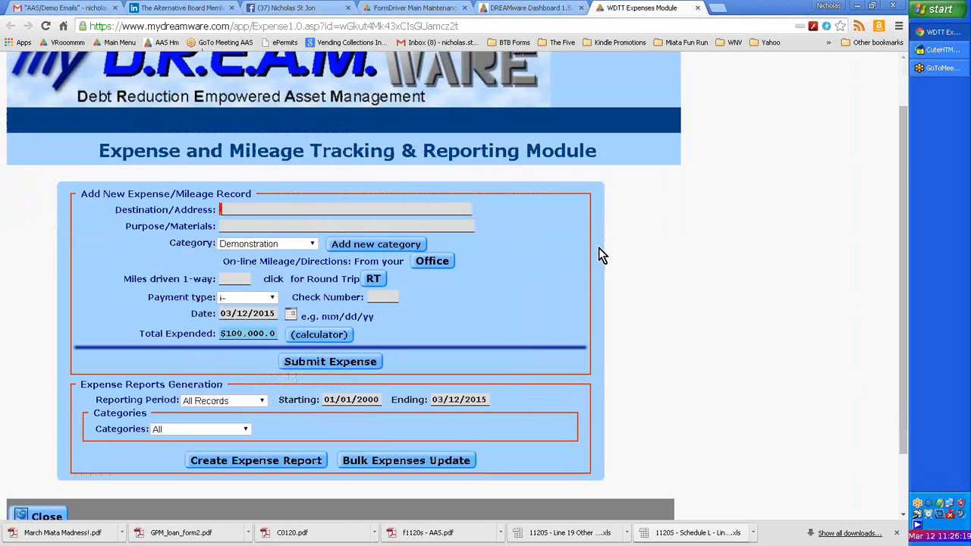